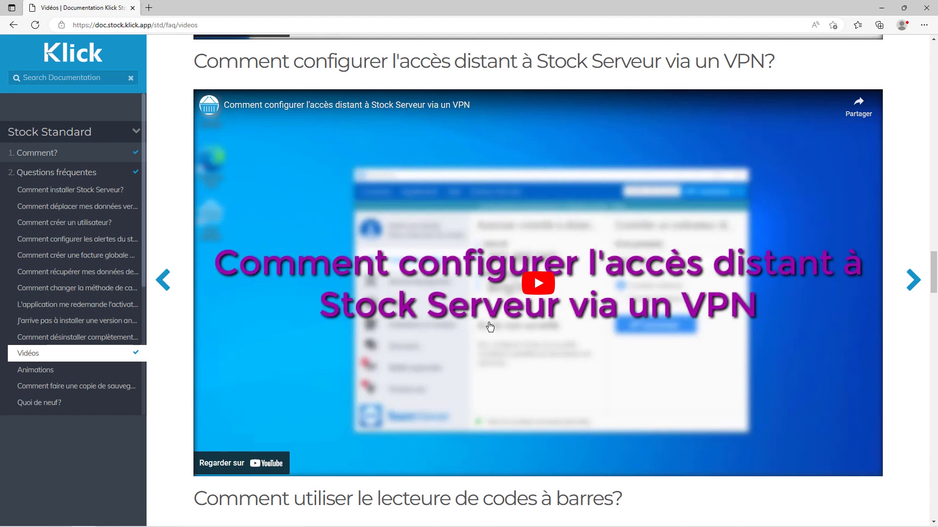
Scroll the Vidéos FAQ page between the cloud installation video and the VPN remote access video.
left_click_drag(934, 276, 934, 243)
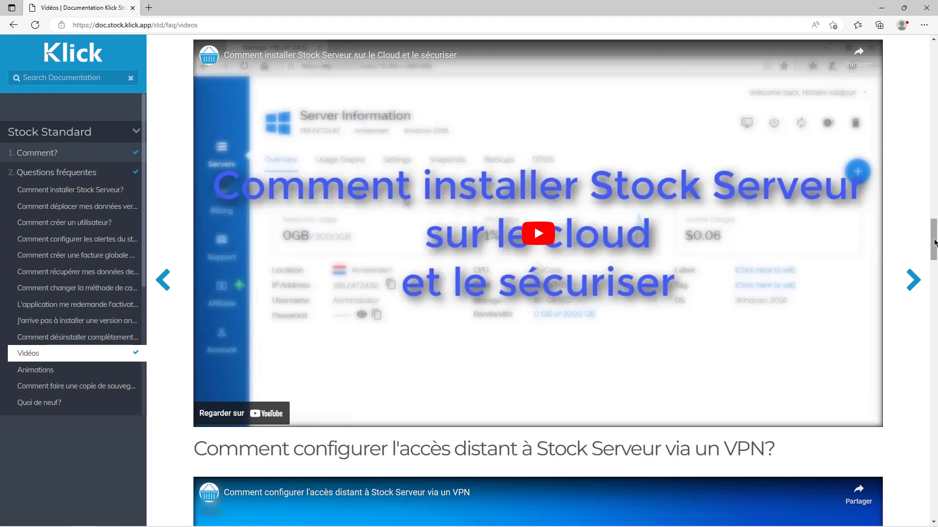
scroll(935, 242, "up", 1)
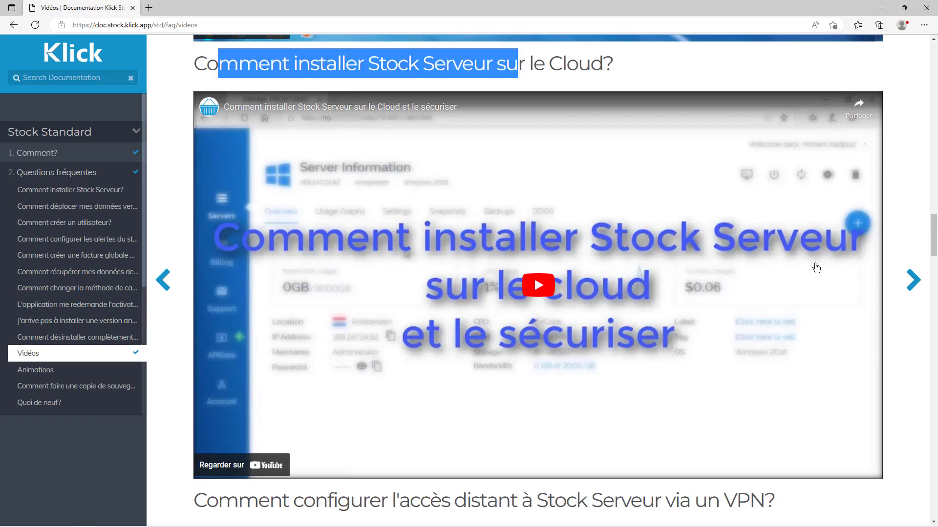
mouse_move(934, 233)
left_mouse_down()
mouse_move(932, 264)
mouse_move(933, 245)
left_mouse_up()
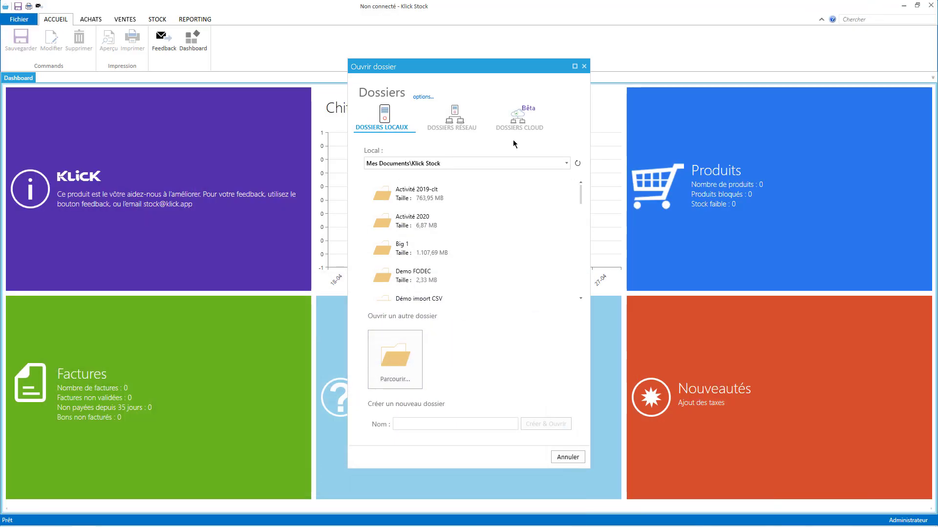
From the Dossiers Cloud tab of Ouvrir dossier, go to Inscription for a cloud account.
left_click(519, 128)
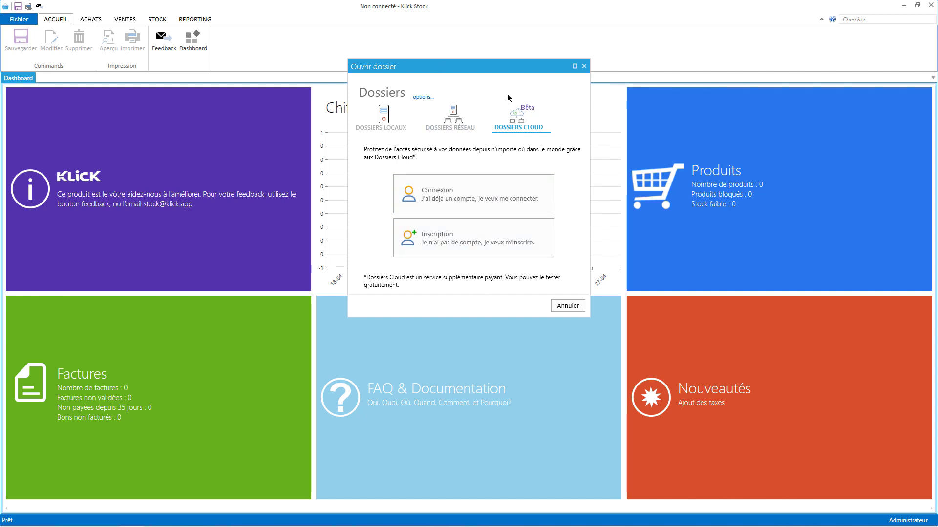
left_click(472, 239)
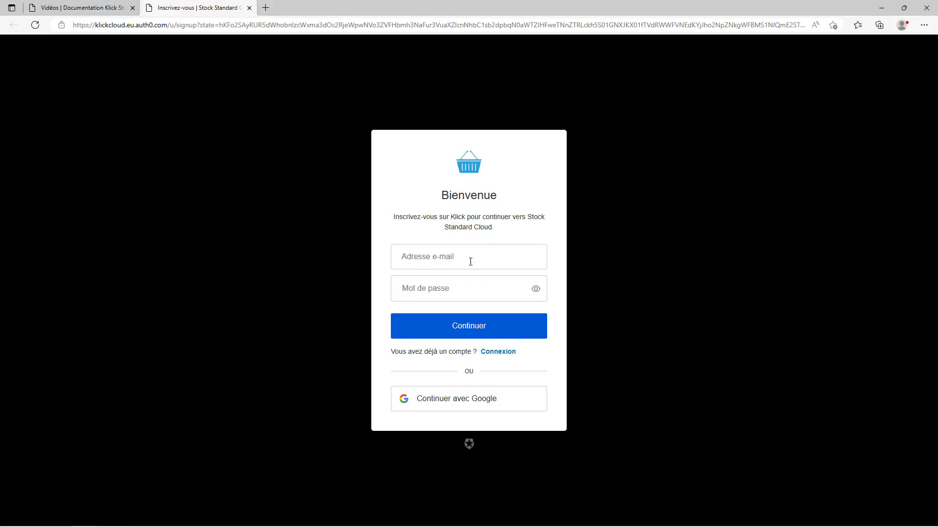
Sign up with the saved company e-mail and an account password, then return to Klick Stock.
left_click(462, 257)
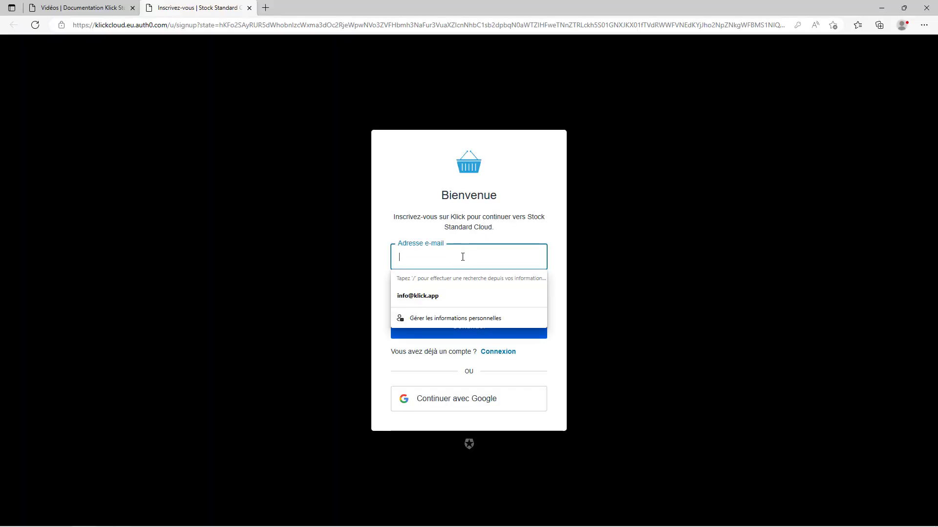
left_click(413, 294)
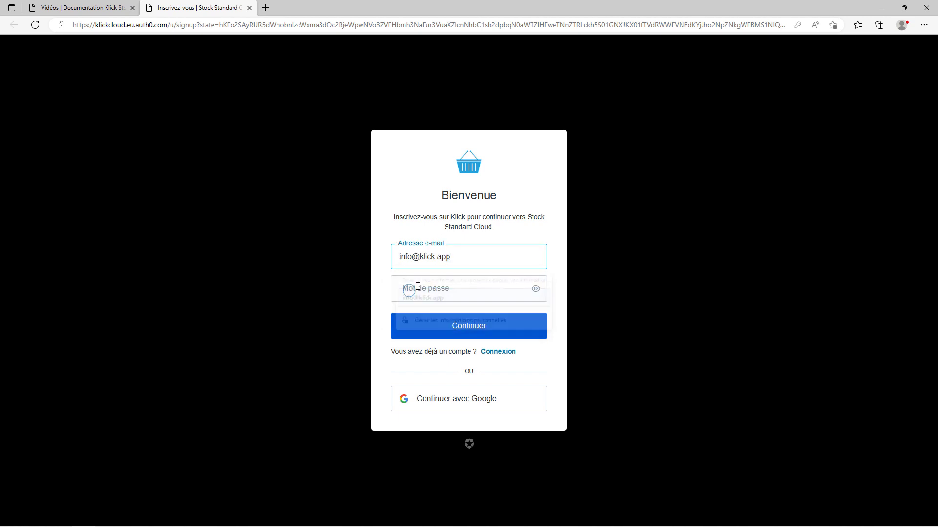
left_click(433, 288)
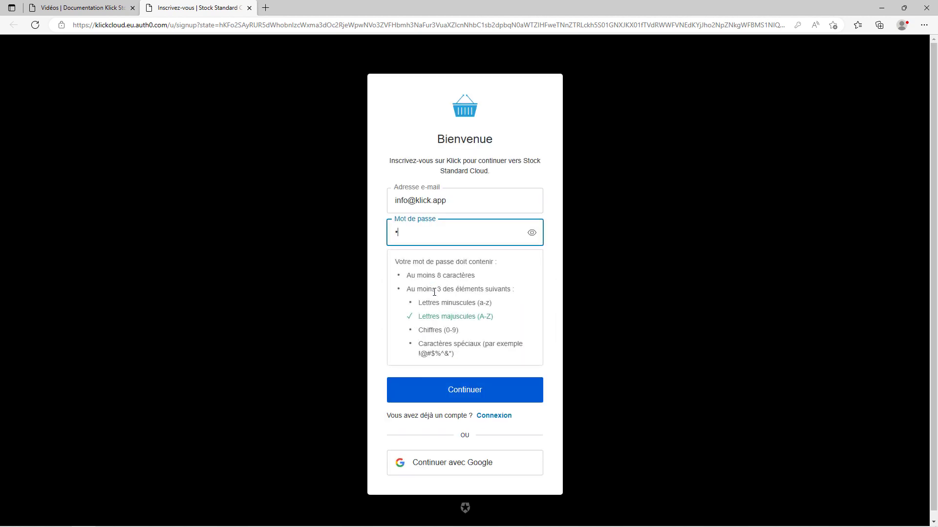
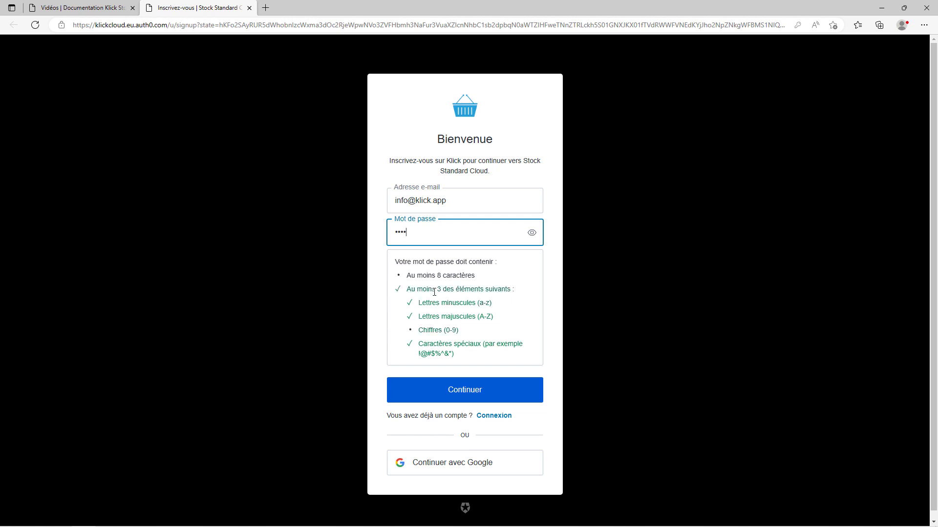
left_click(445, 388)
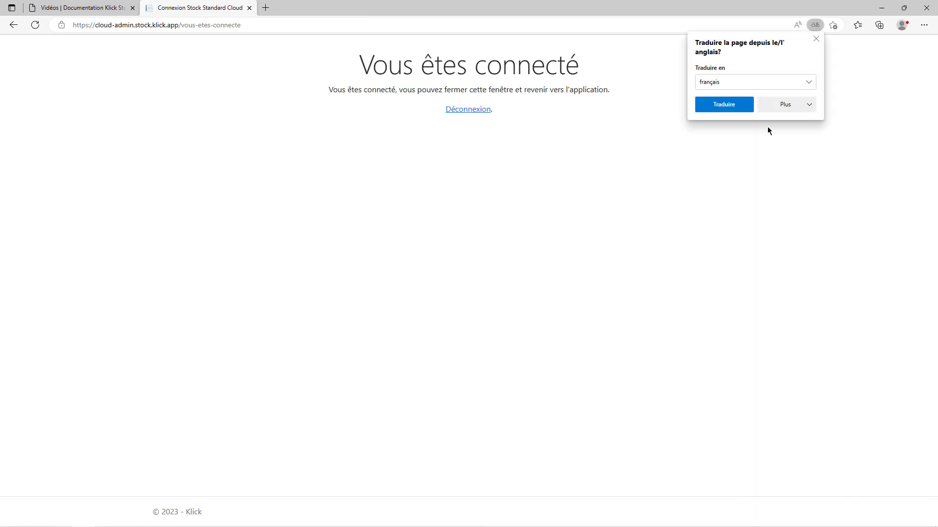
left_click(508, 189)
left_click_drag(343, 58, 608, 117)
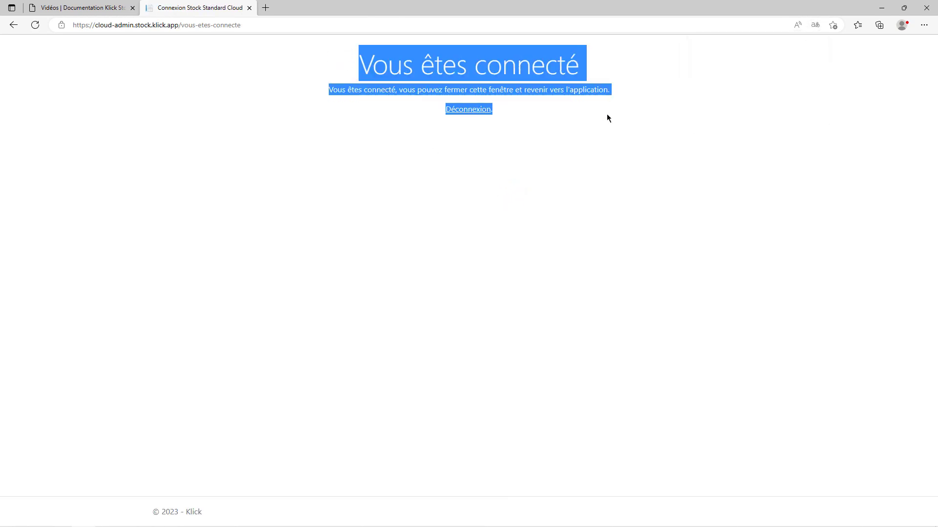
left_click(878, 9)
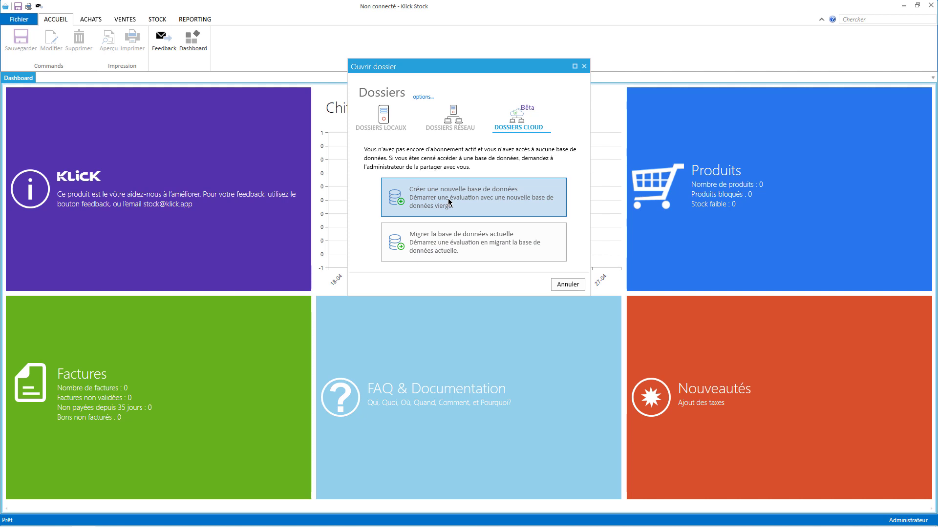
Cancel creating cloud database Activité 2023, then attempt migrating the open folder, which is refused.
left_click(448, 205)
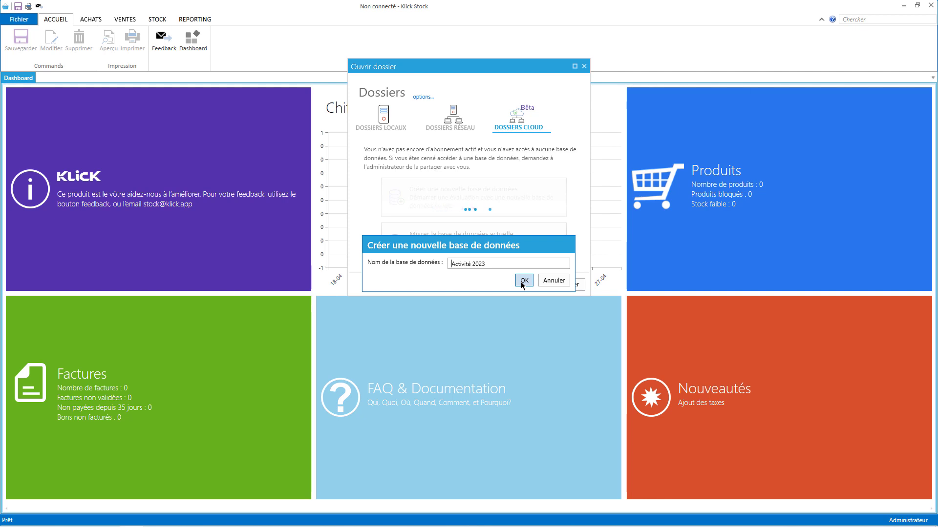
left_click(550, 281)
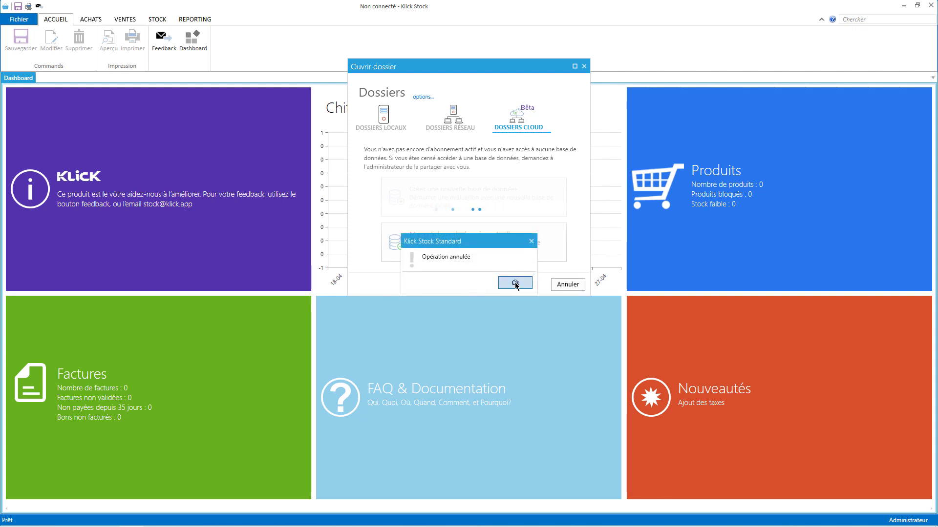
left_click(513, 282)
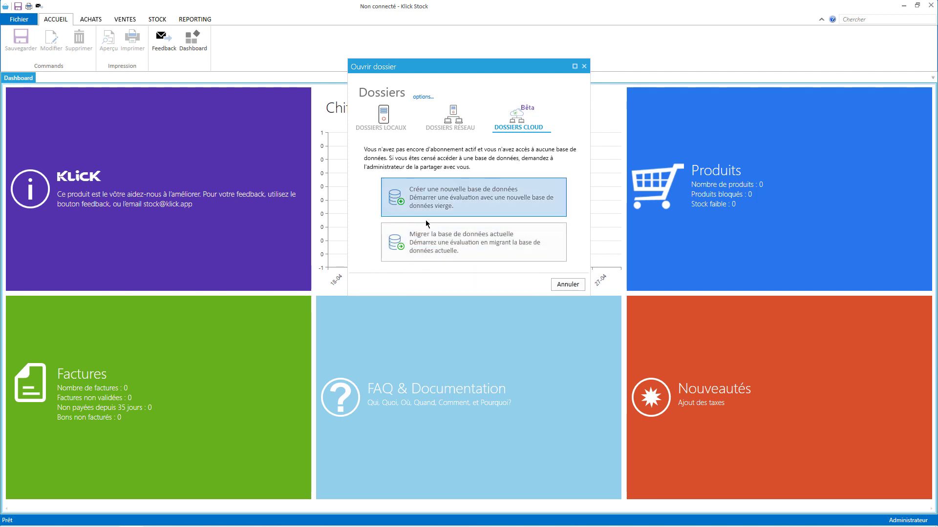
left_click(437, 239)
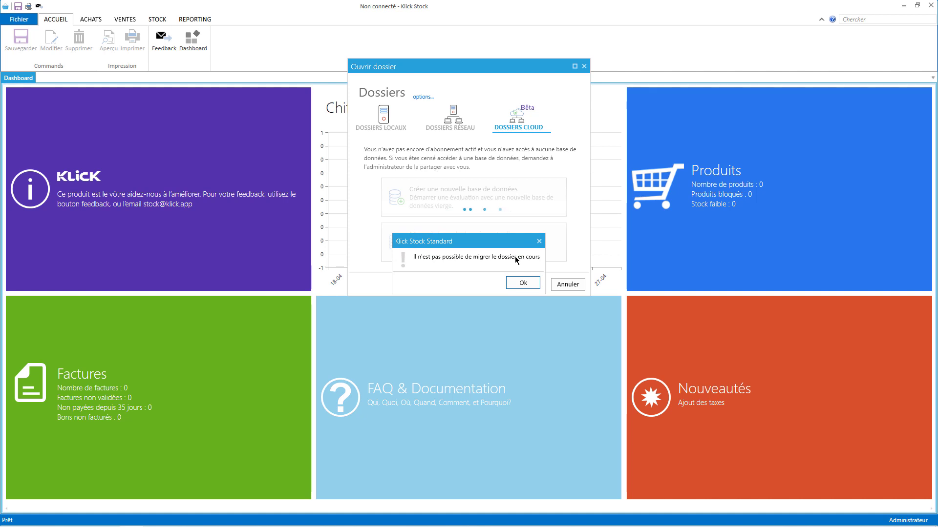
left_click(523, 285)
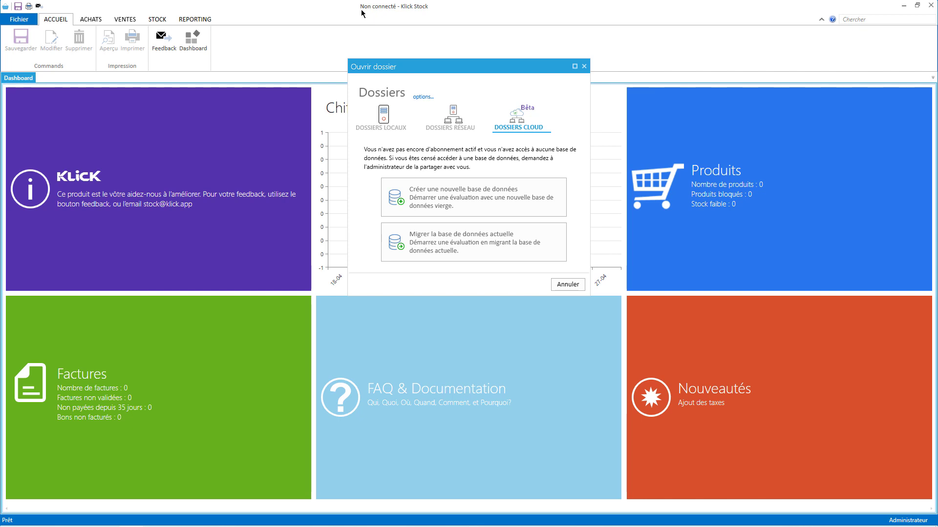
Open the local folder Dossier Exemple, signing in with the administrator user name and password.
left_click(390, 128)
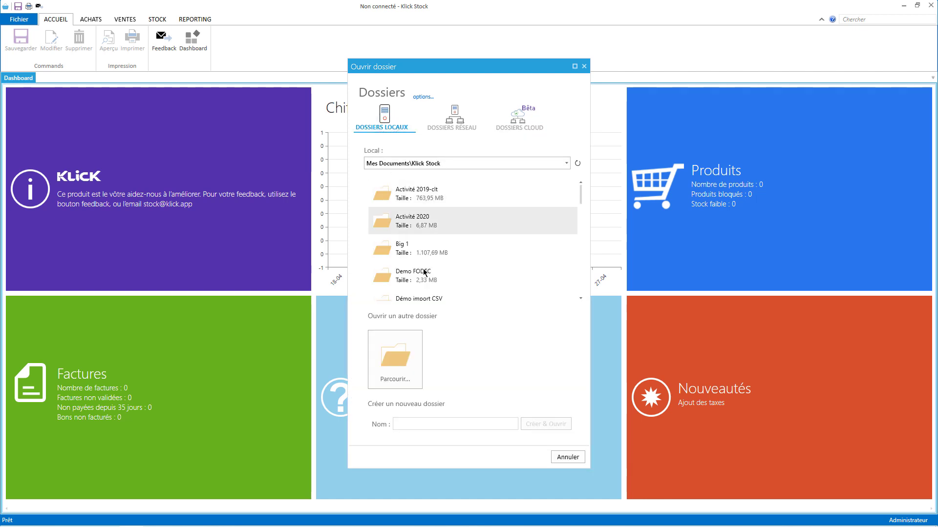
left_click(451, 120)
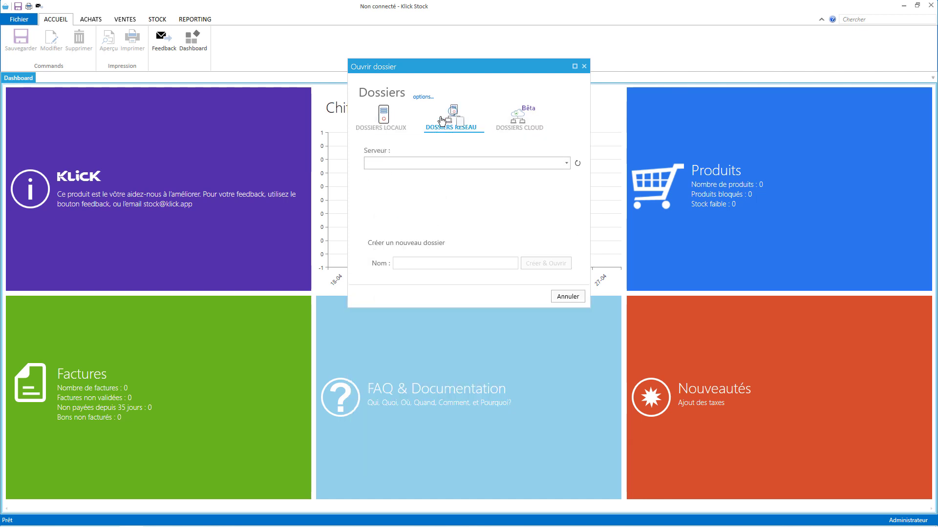
left_click(393, 118)
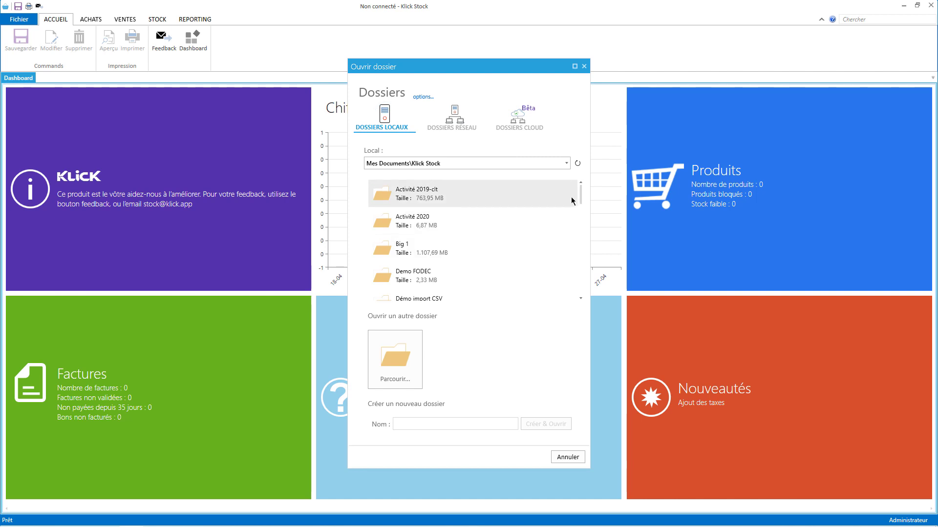
left_click_drag(579, 188, 580, 224)
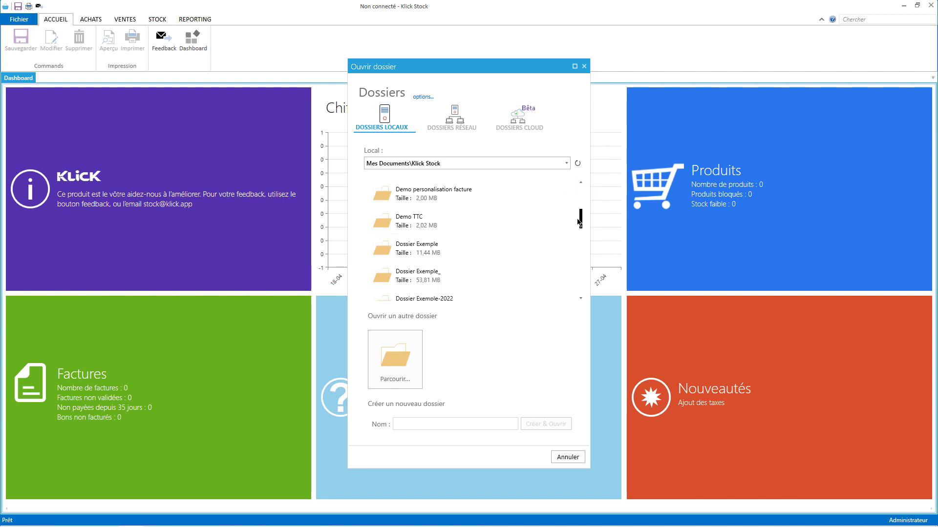
double_click(431, 248)
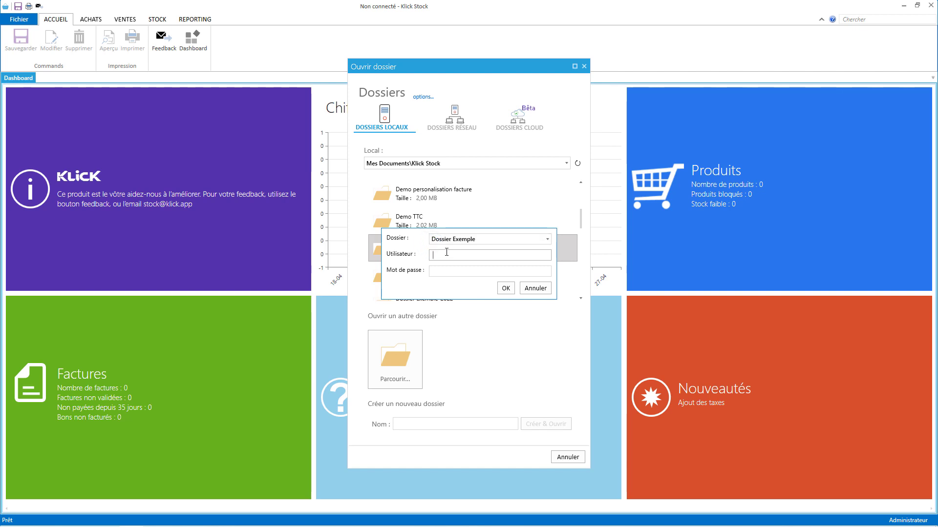
key("Tab")
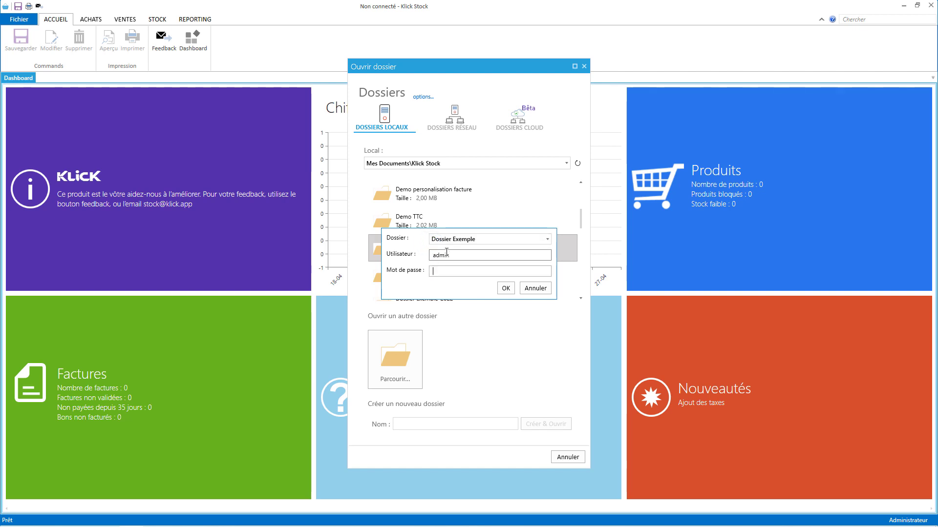
key("Return")
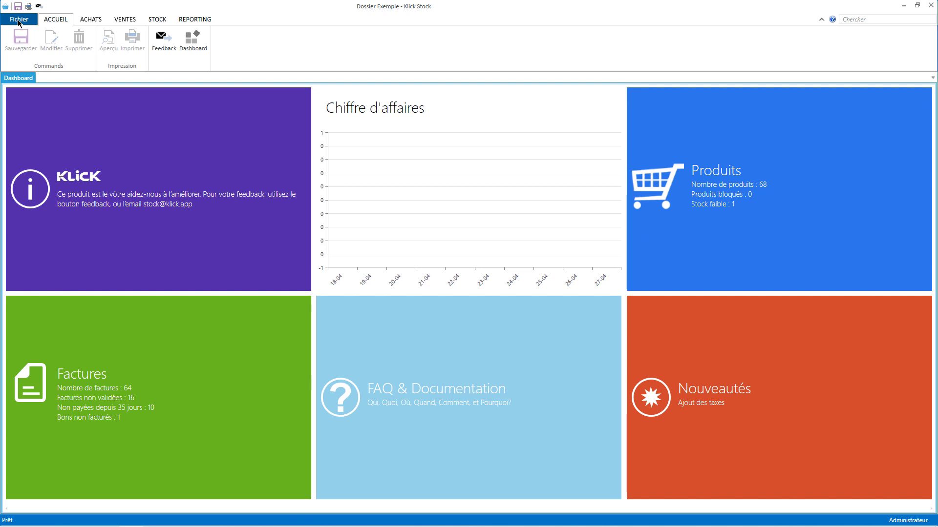
Migrate the open Dossier Exemple to the cloud under the name Dossier Exemple via Ouvrir Dossier.
left_click(18, 21)
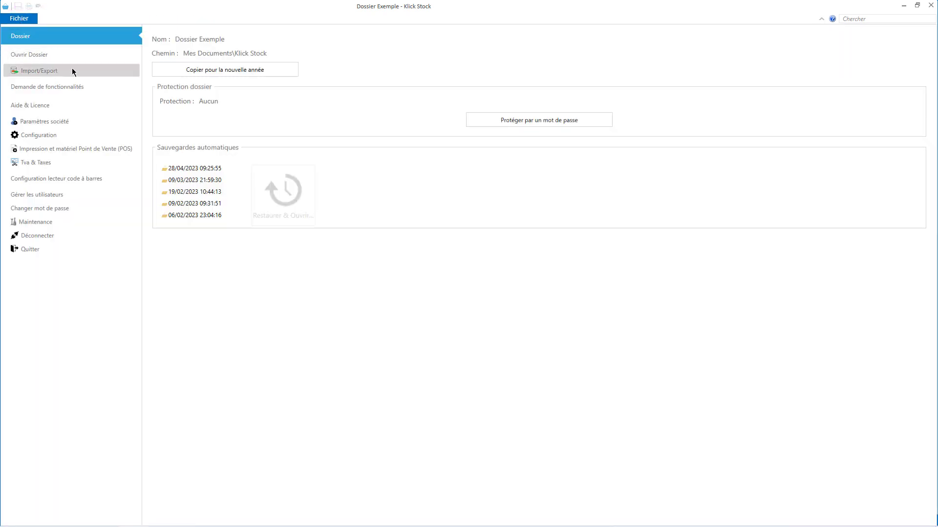
left_click(24, 59)
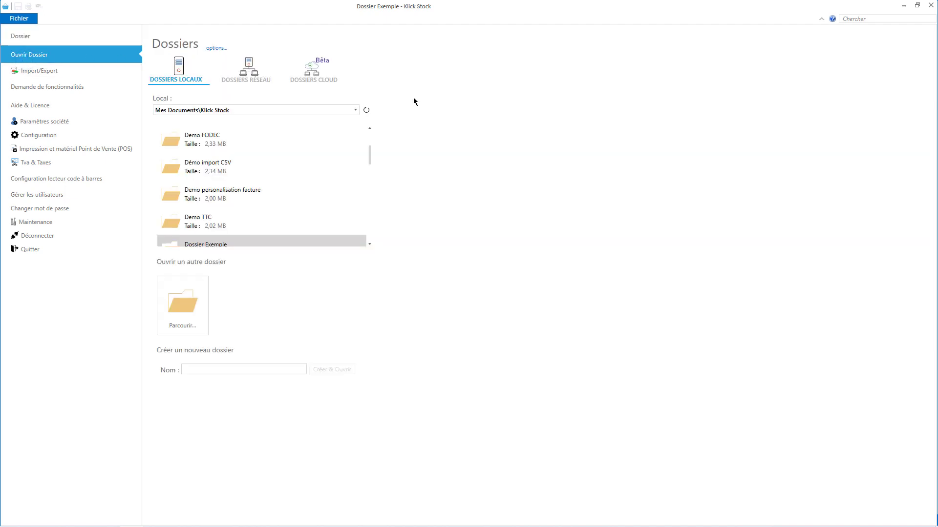
left_click(315, 70)
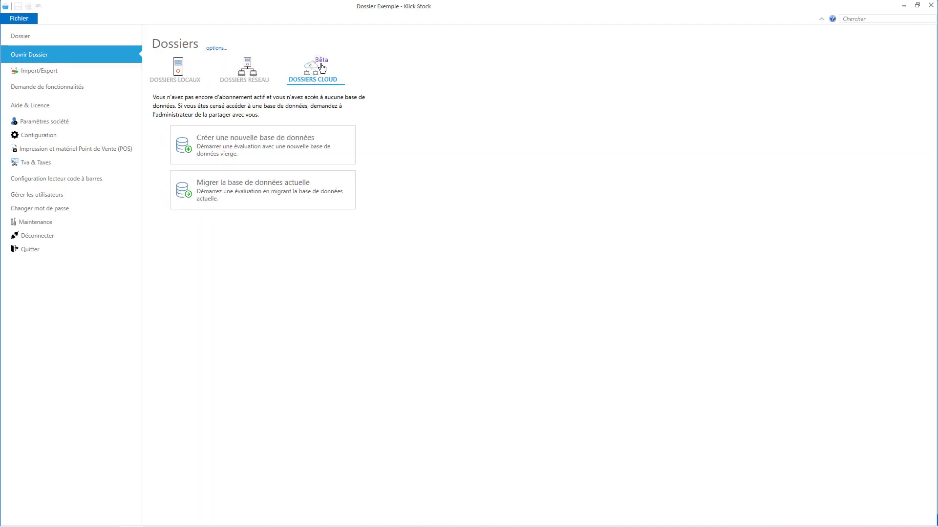
left_click(242, 192)
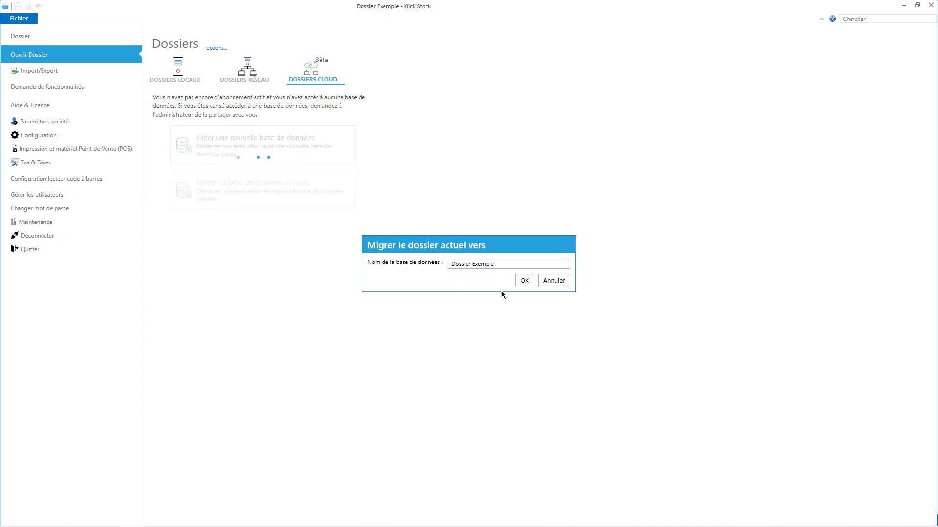
left_click(520, 281)
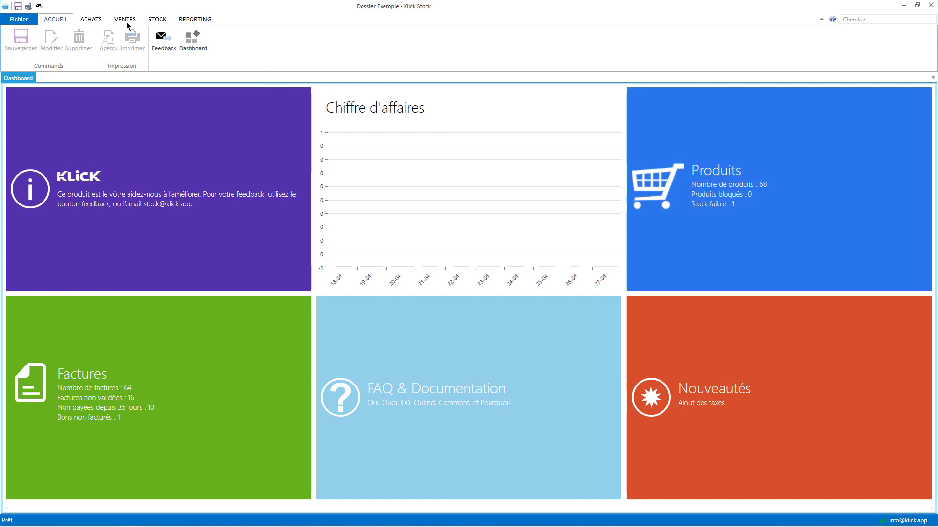
Open delivery note BL0018/15 from Bons de livraison, view its print preview, then close all three tabs.
left_click(124, 19)
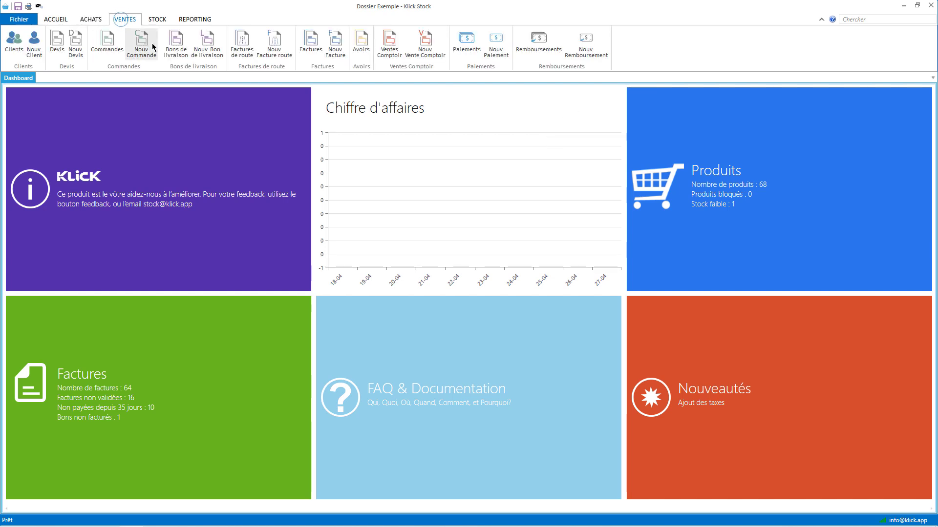
left_click(176, 43)
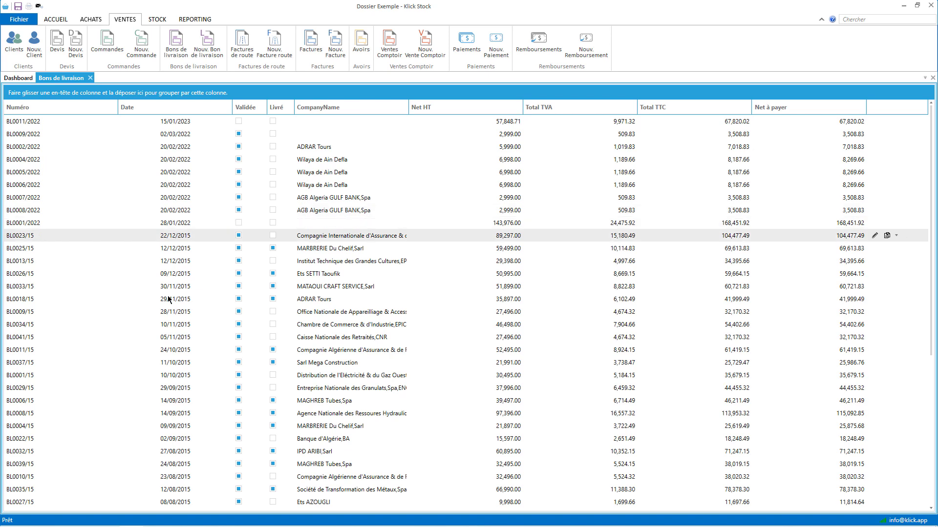
double_click(158, 299)
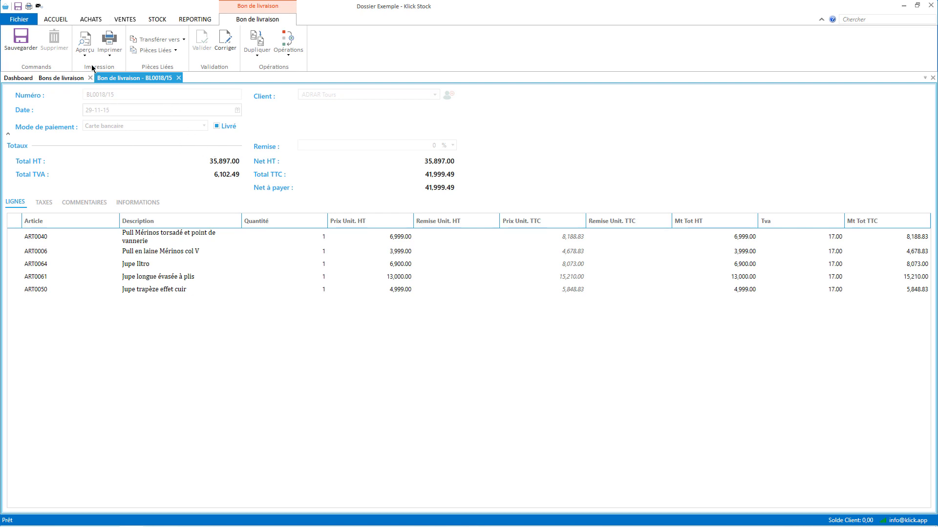
left_click(84, 39)
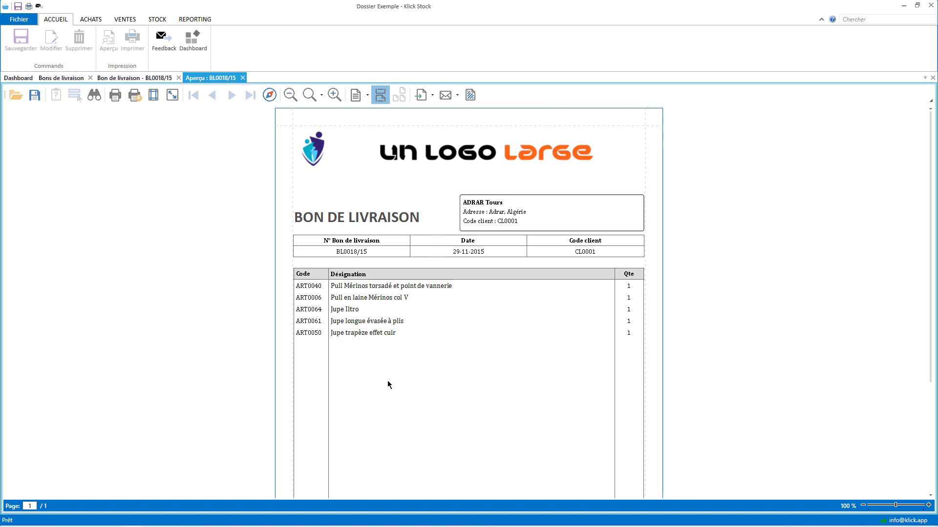
left_click(242, 78)
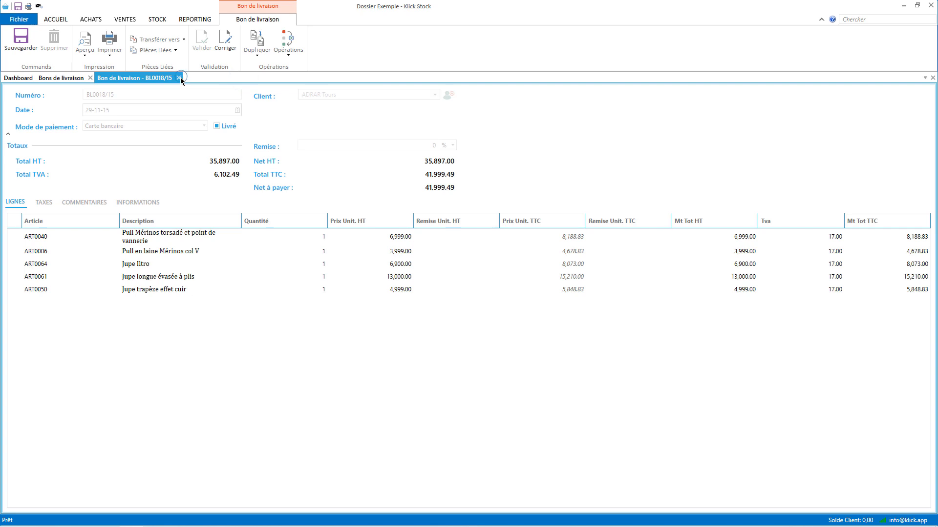
left_click(179, 78)
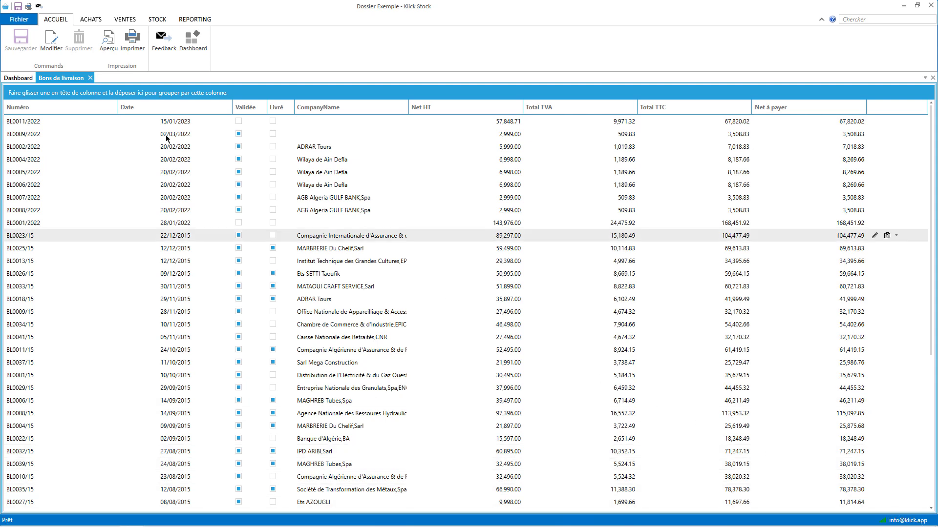
left_click(91, 77)
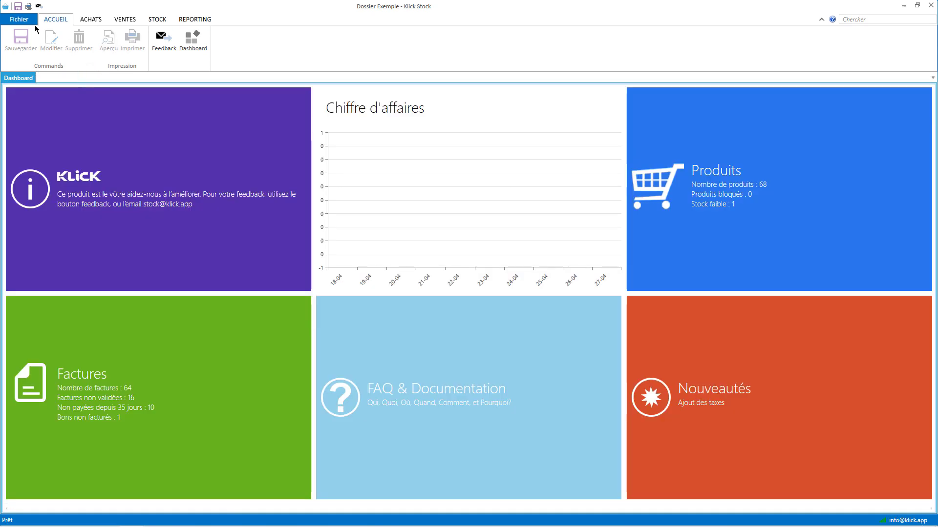
In Gérer les utilisateurs, change the cloud user's Nom Complet to Klick and save.
left_click(19, 19)
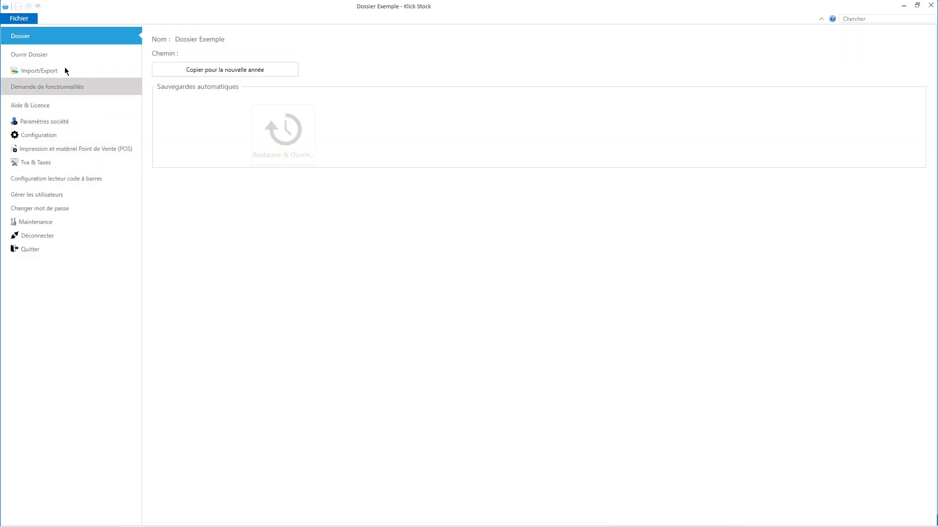
left_click(61, 197)
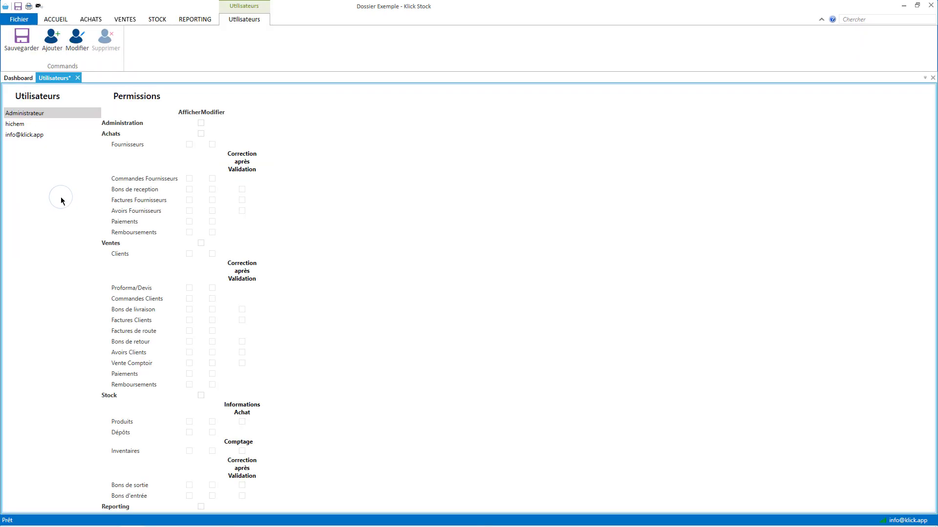
left_click(19, 135)
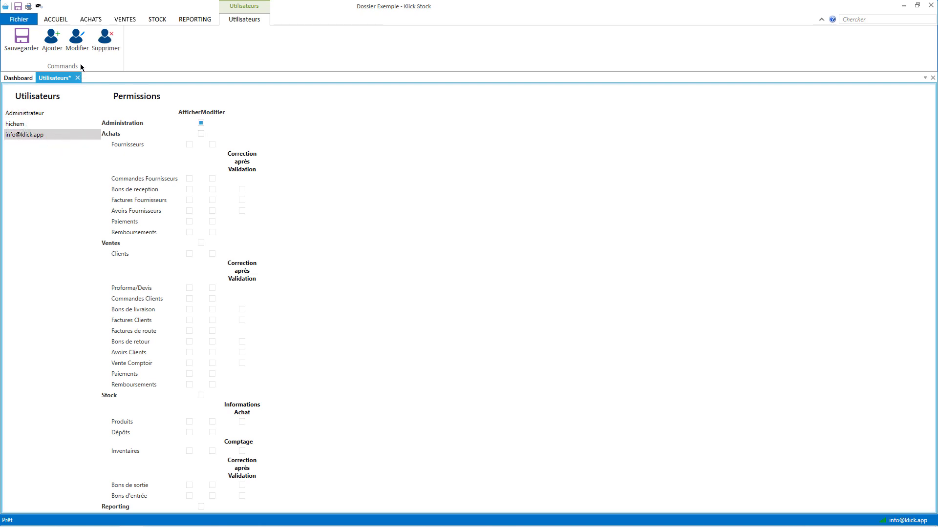
left_click(77, 39)
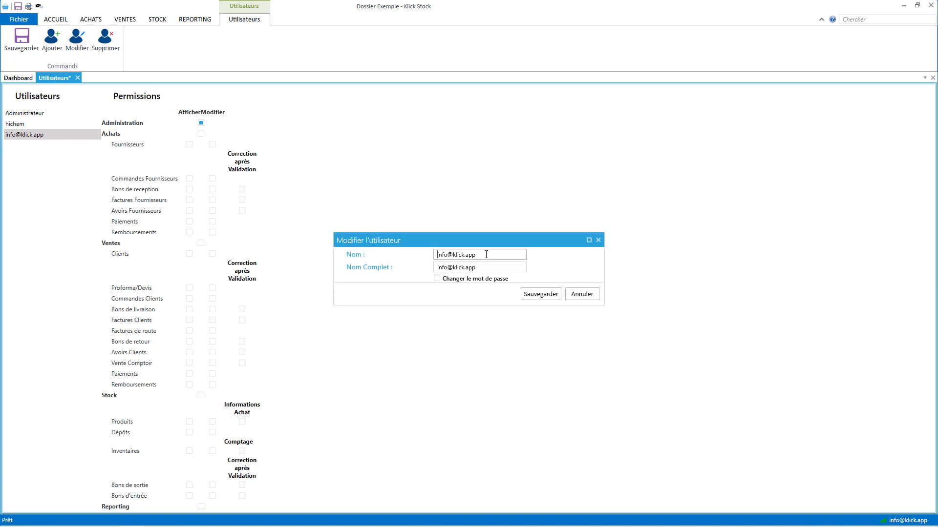
key("Tab")
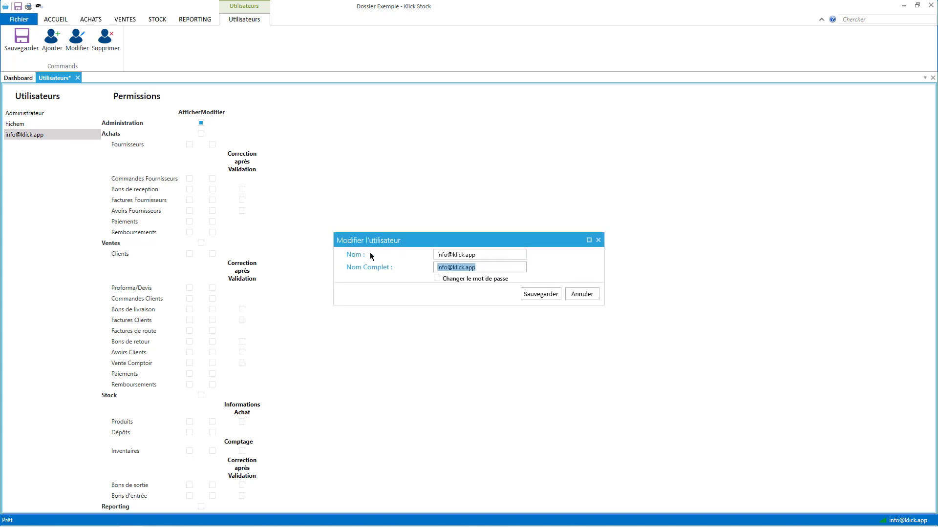
left_click(492, 254)
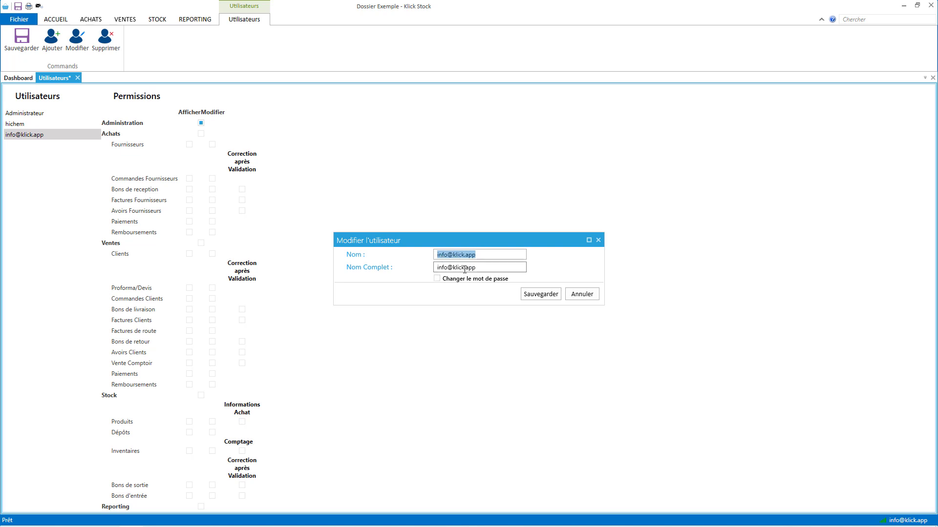
left_click(492, 268)
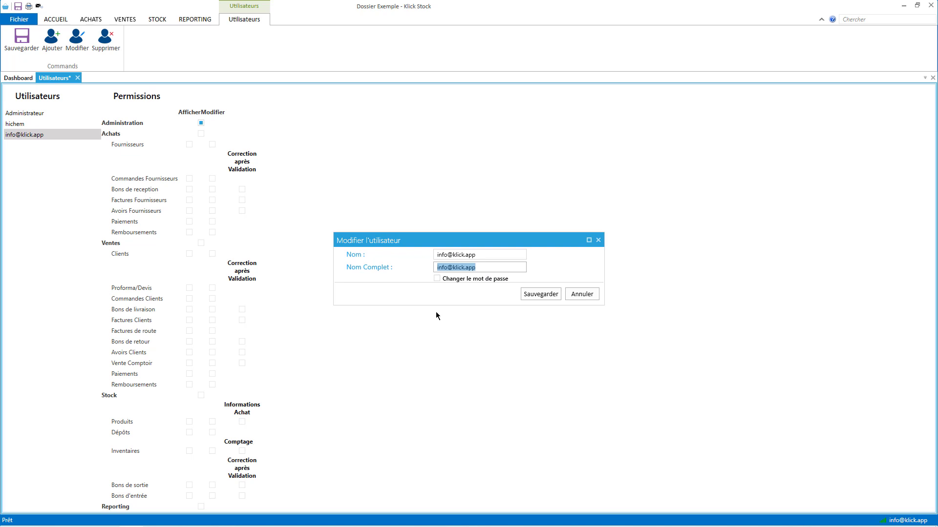
type("Klick")
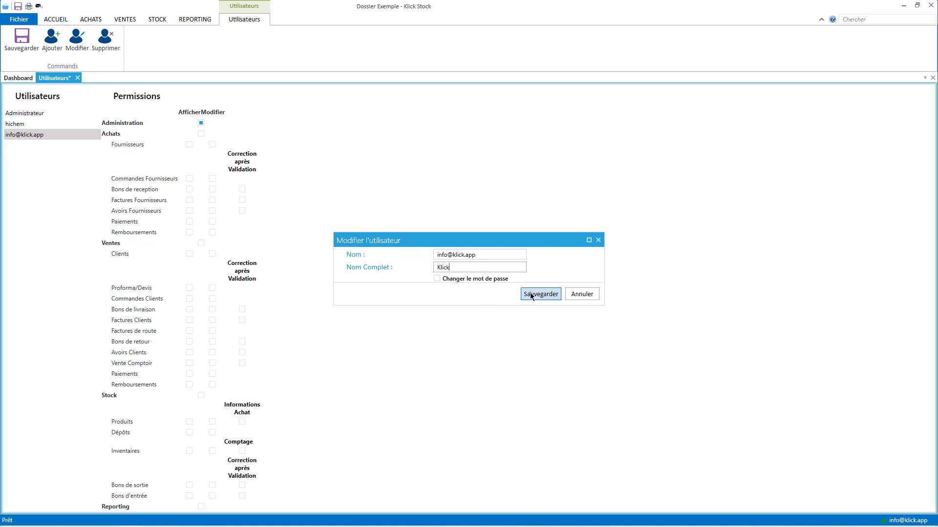
left_click(530, 294)
left_click(77, 78)
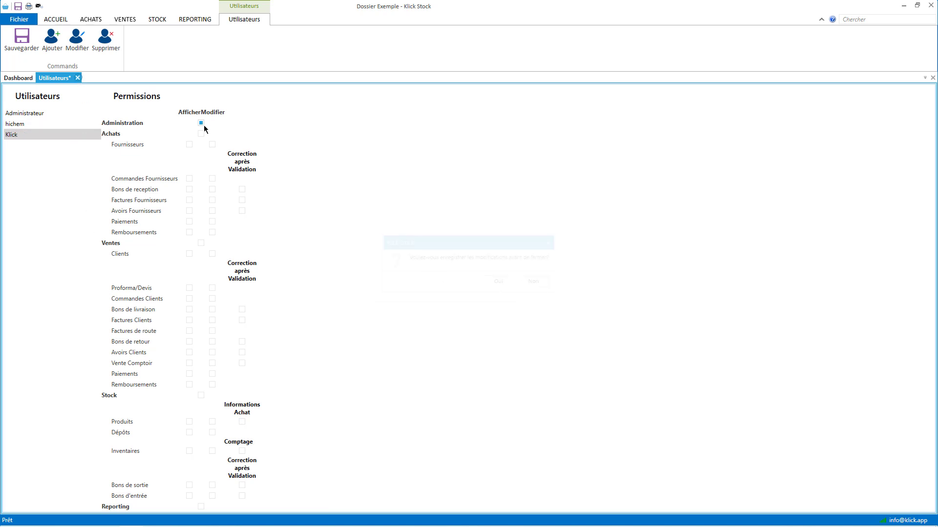
Start a new delivery note with one line for article ART0002, Cardigan en maille riz et lurex.
left_click(534, 282)
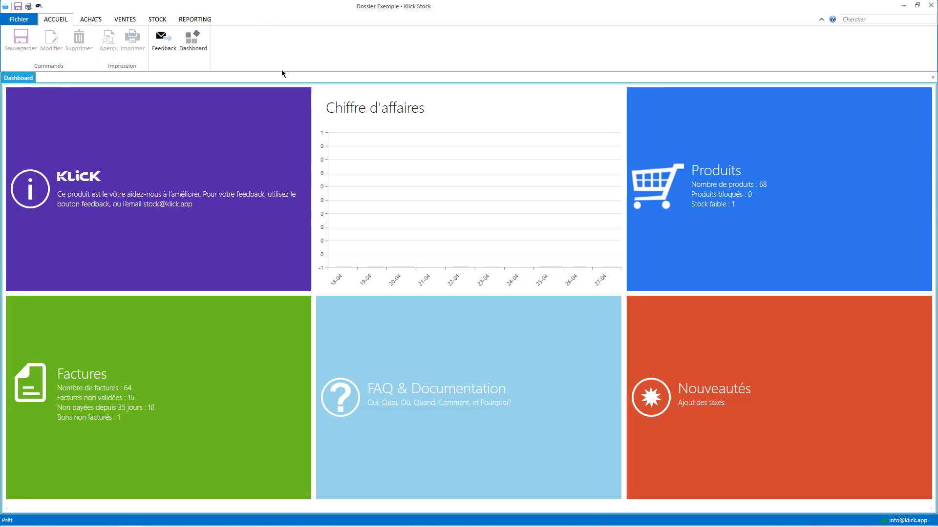
left_click(126, 20)
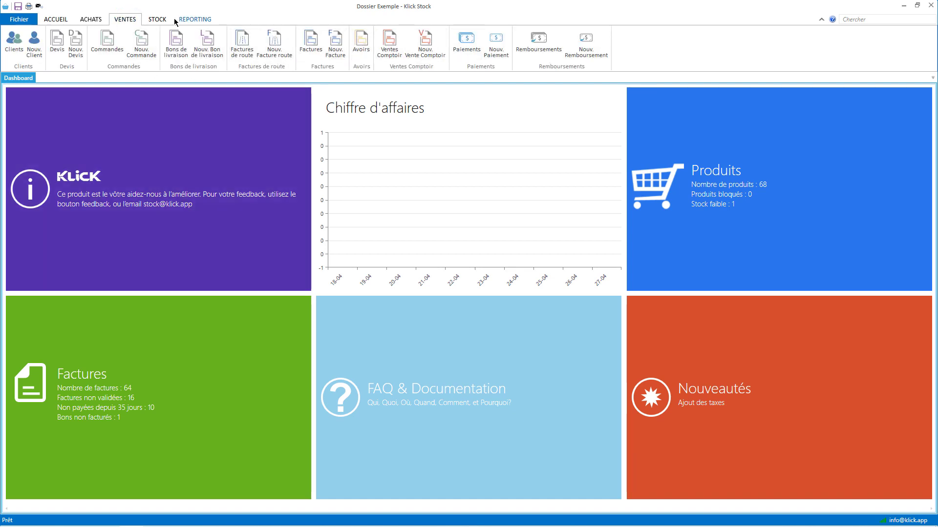
left_click(259, 47)
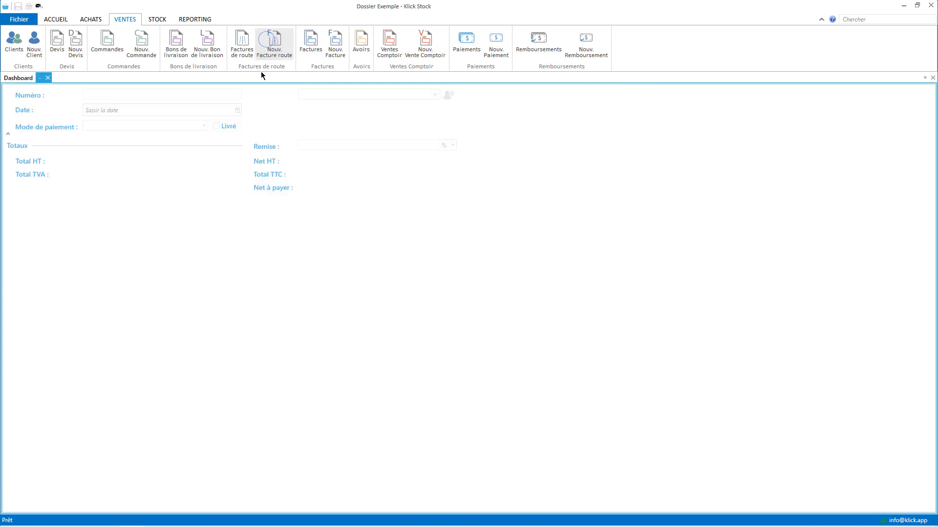
left_click(158, 19)
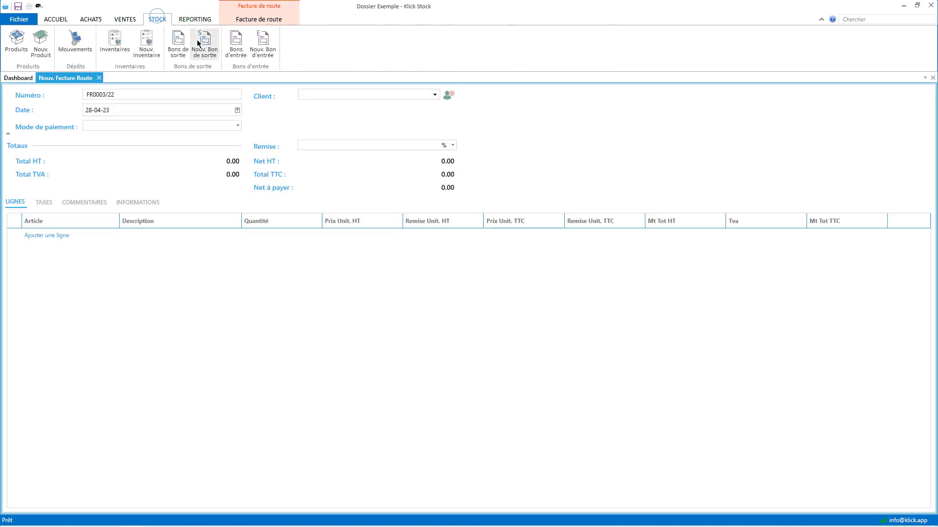
left_click(126, 19)
left_click(207, 49)
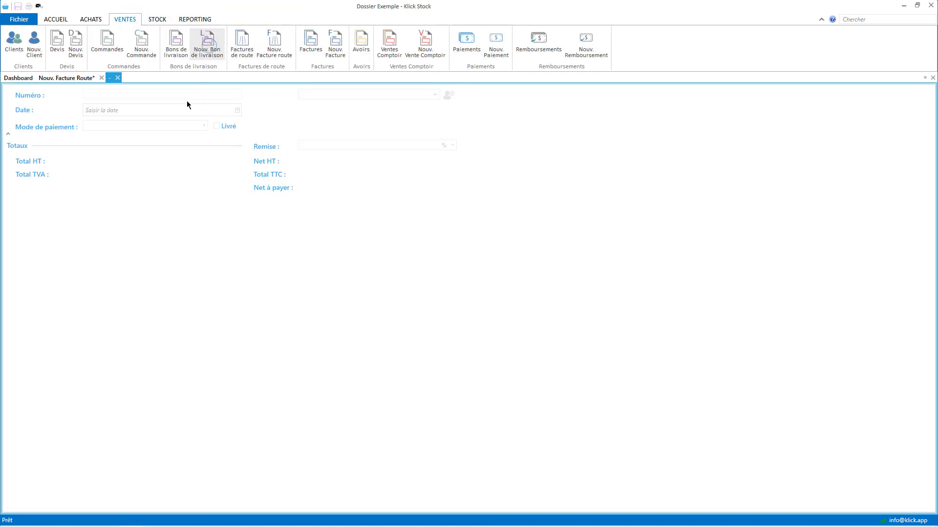
left_click(67, 235)
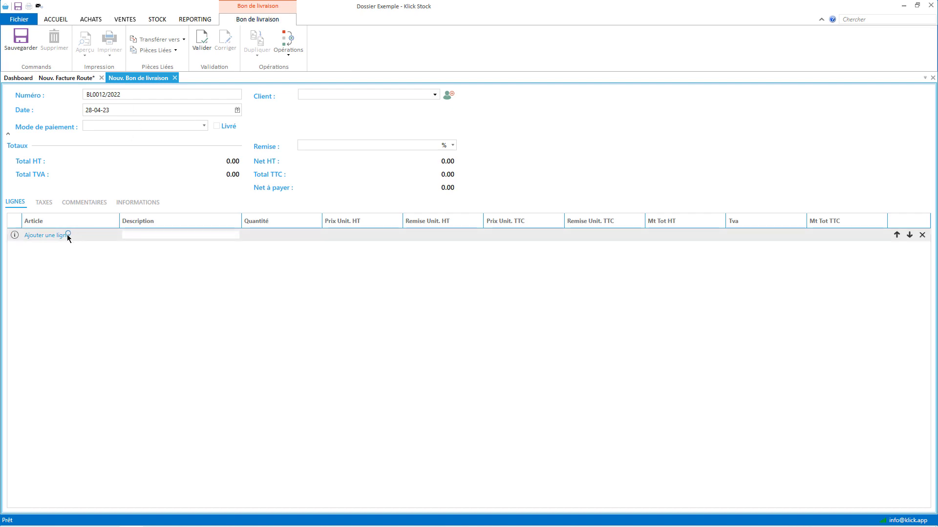
left_click(72, 276)
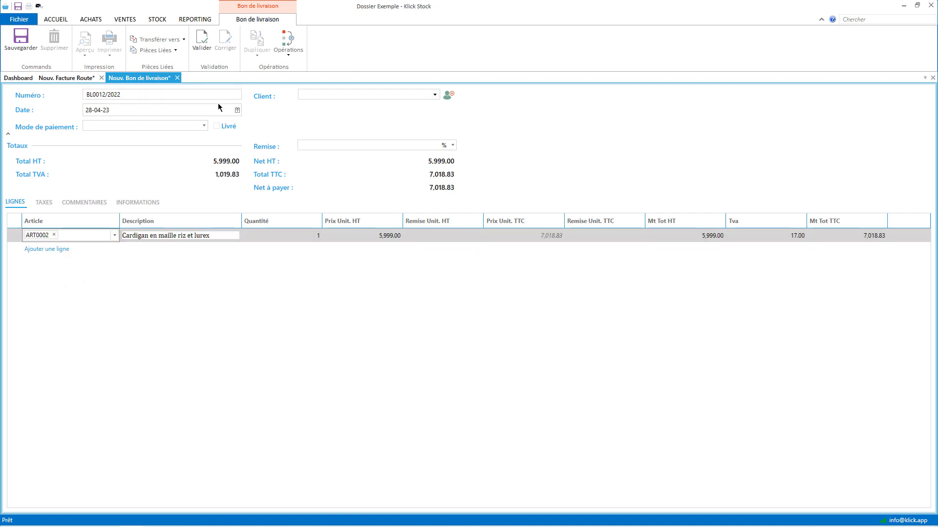
Validate delivery note BL0012/2022, check its stock exit in Mouvements, then close the open tabs.
left_click(201, 42)
left_click(150, 20)
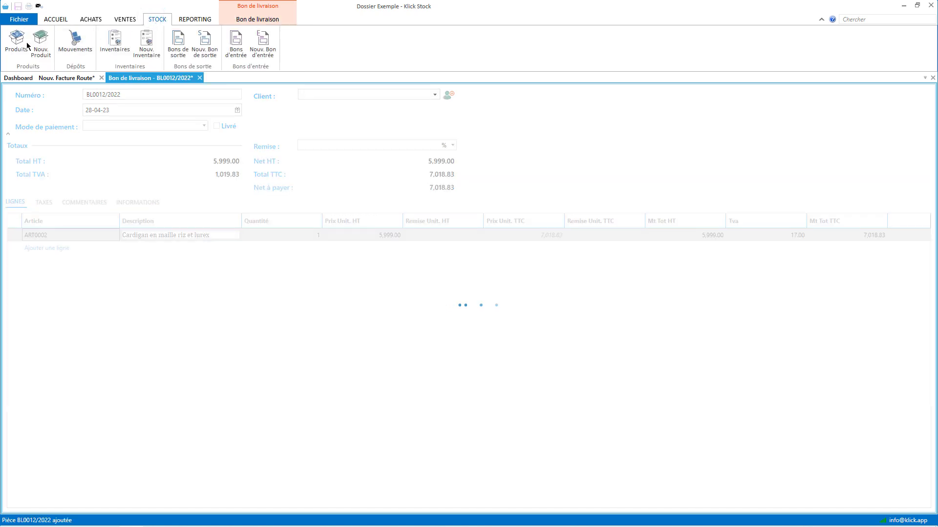
left_click(75, 45)
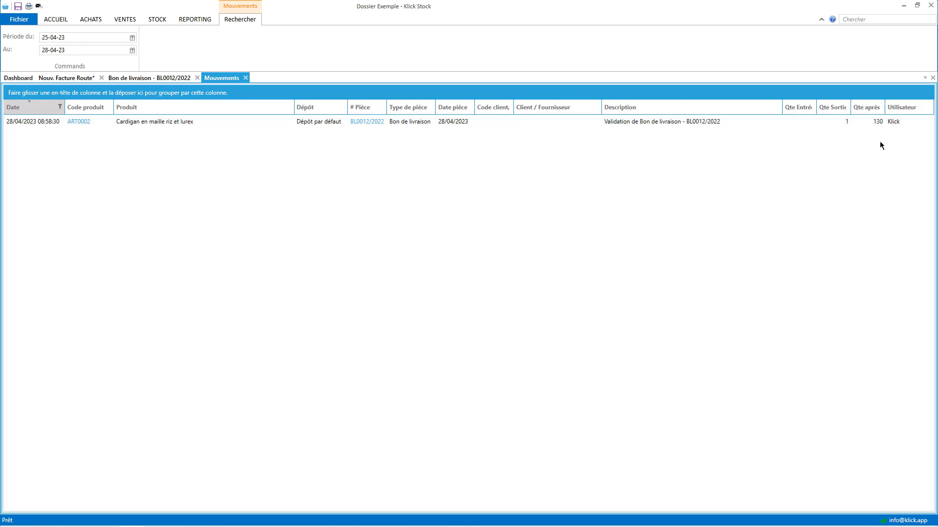
left_click(245, 78)
left_click(195, 78)
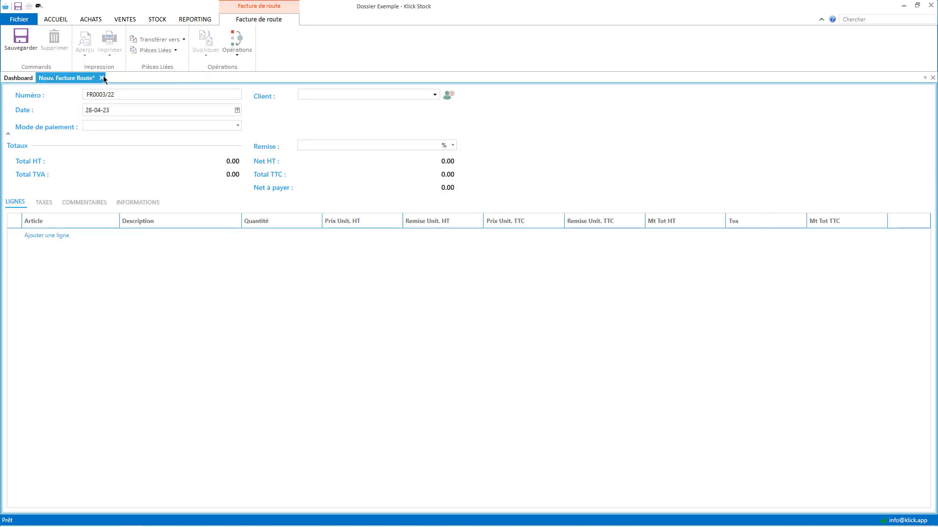
left_click(101, 78)
Answer Non to saving the route invoice, then open Gérer mes abonnements from Dossiers Cloud.
left_click(528, 283)
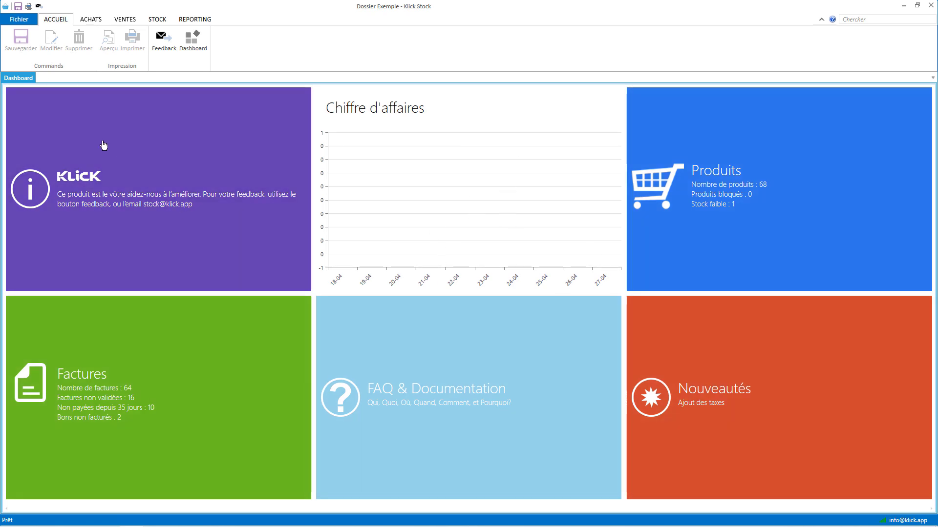
left_click(18, 20)
left_click(26, 55)
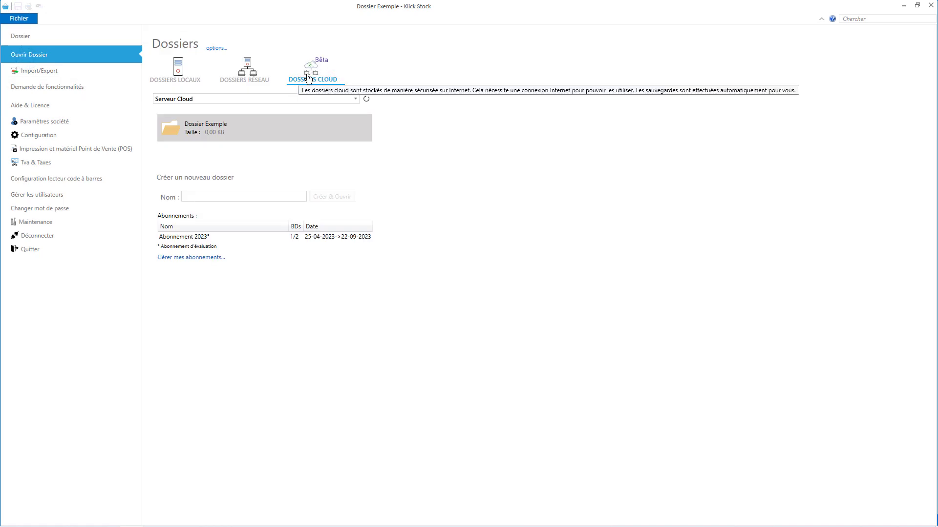
left_click(188, 259)
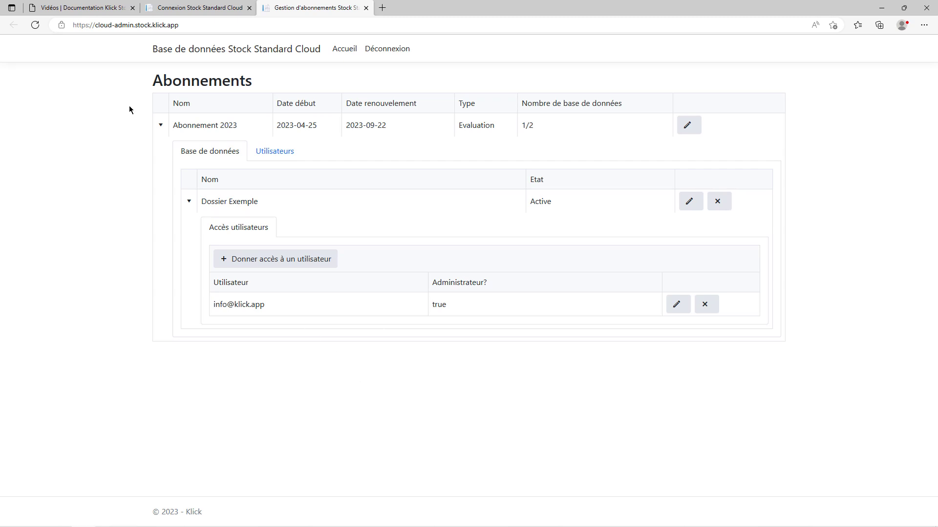
Review the Abonnement 2023 details, highlighting its start date and its 1-of-2 database limit.
left_click(161, 125)
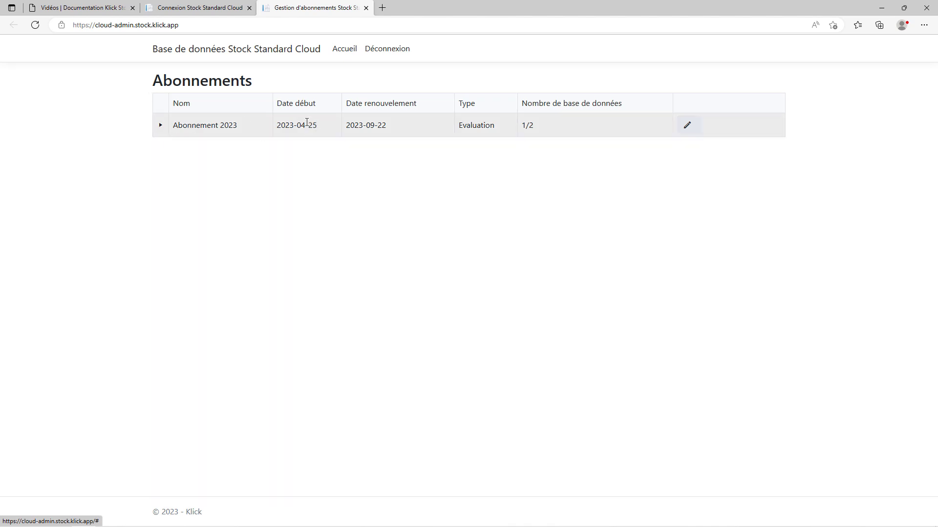
left_click_drag(285, 126, 368, 125)
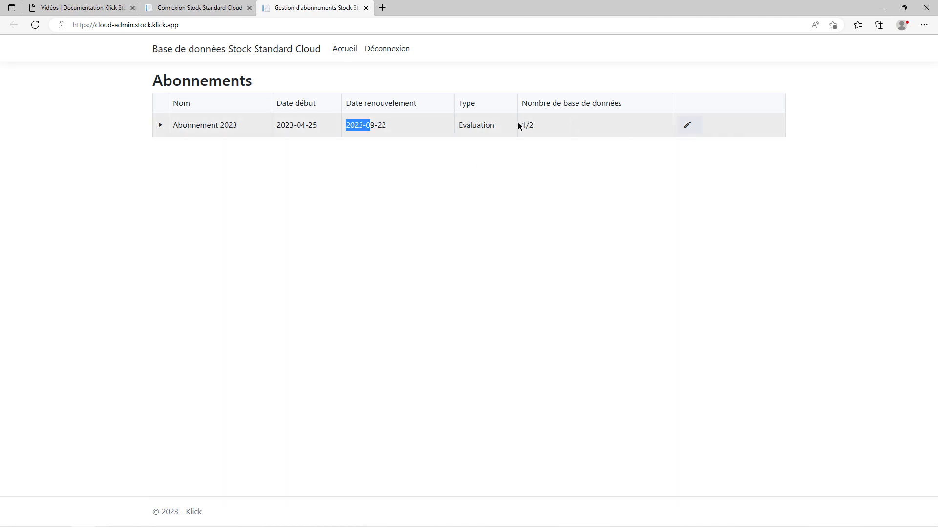
left_click_drag(519, 126, 535, 126)
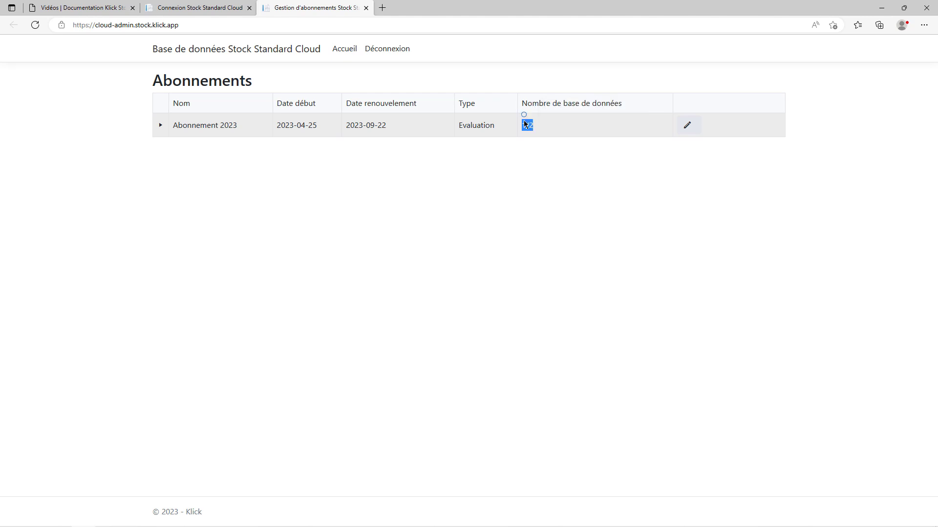
left_click_drag(529, 126, 537, 128)
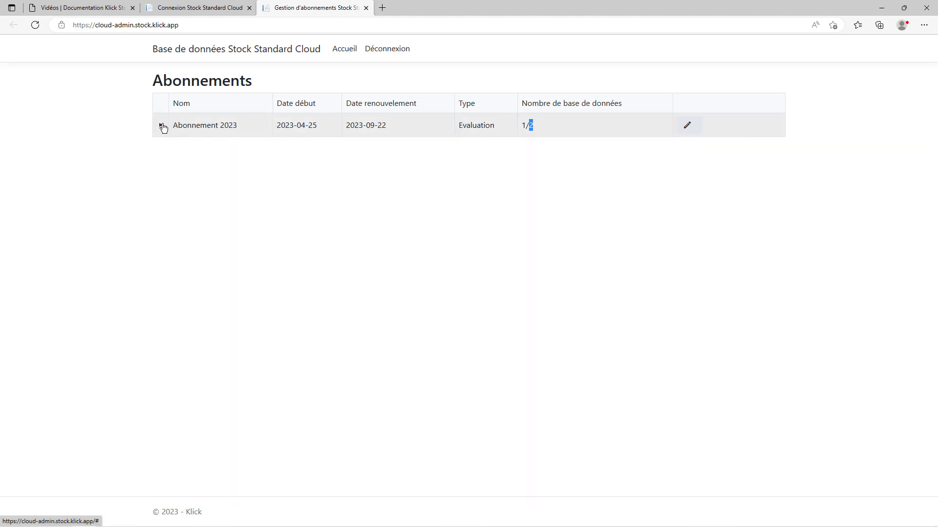
Show Abonnement 2023's databases with Dossier Exemple, check the Utilisateurs tab, then return to Base de données.
left_click(161, 126)
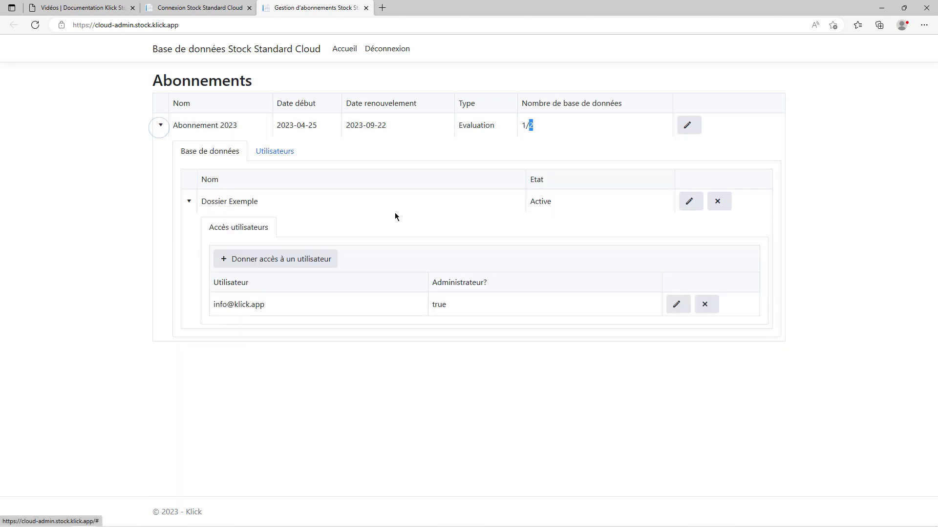
left_click(162, 126)
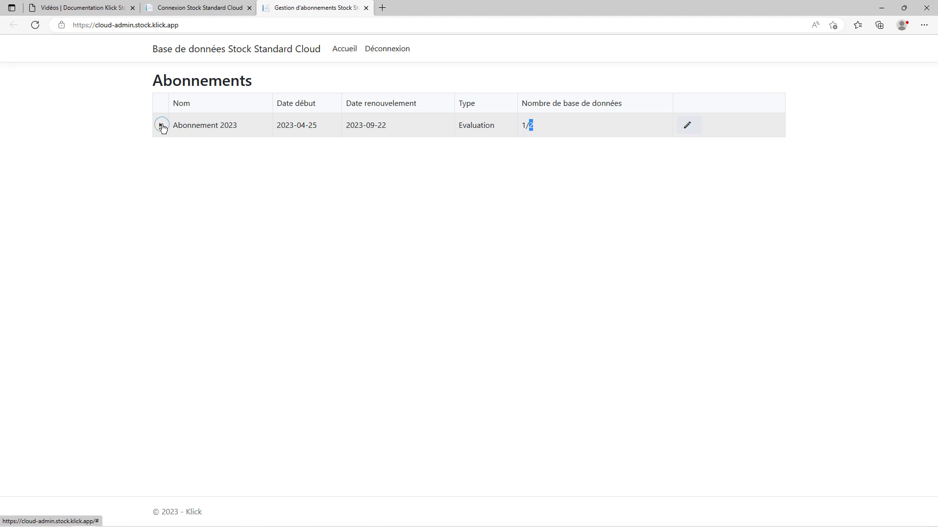
left_click(162, 126)
left_click(202, 157)
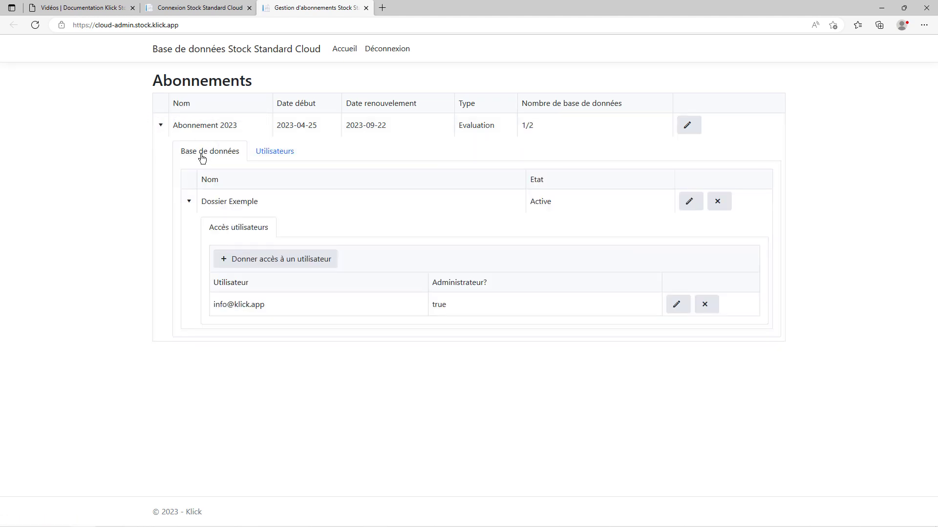
left_click(189, 201)
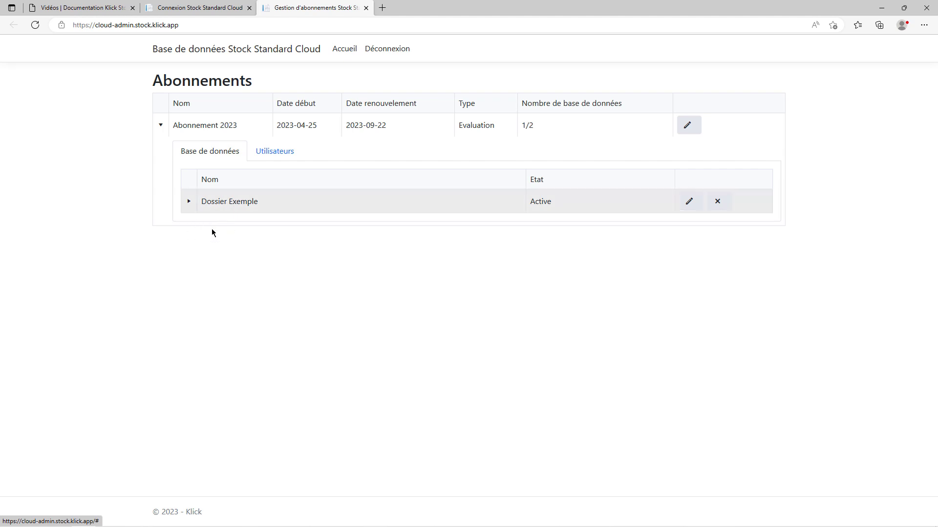
left_click(273, 153)
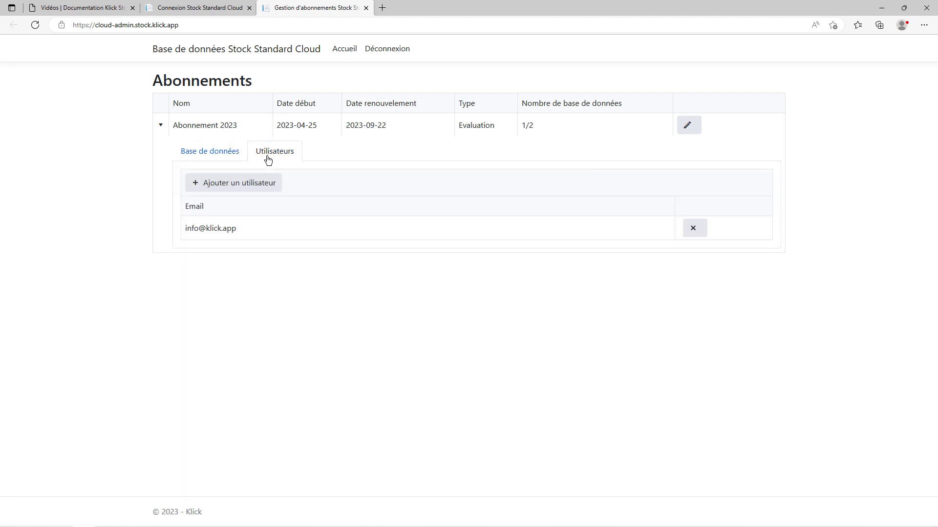
left_click(209, 152)
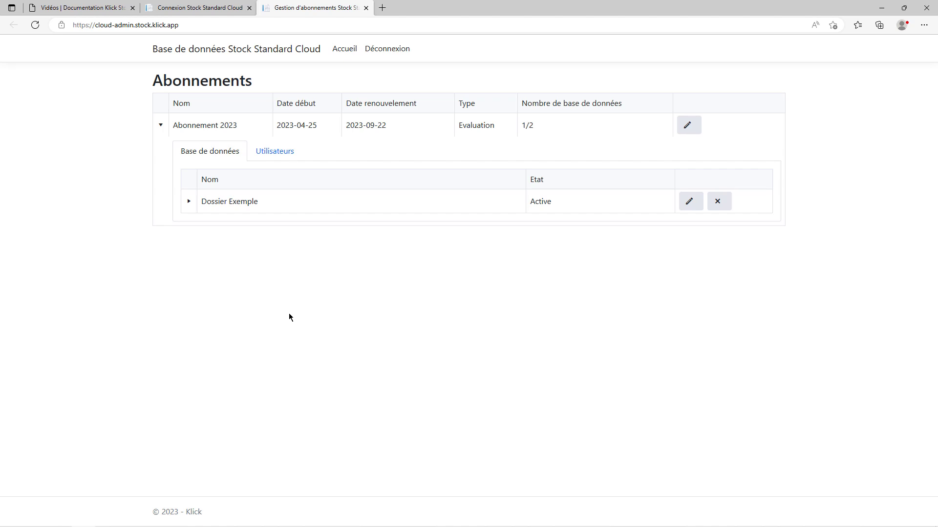
Add the stock user's e-mail as a new Abonnement 2023 user, then go back to Base de données.
left_click(280, 148)
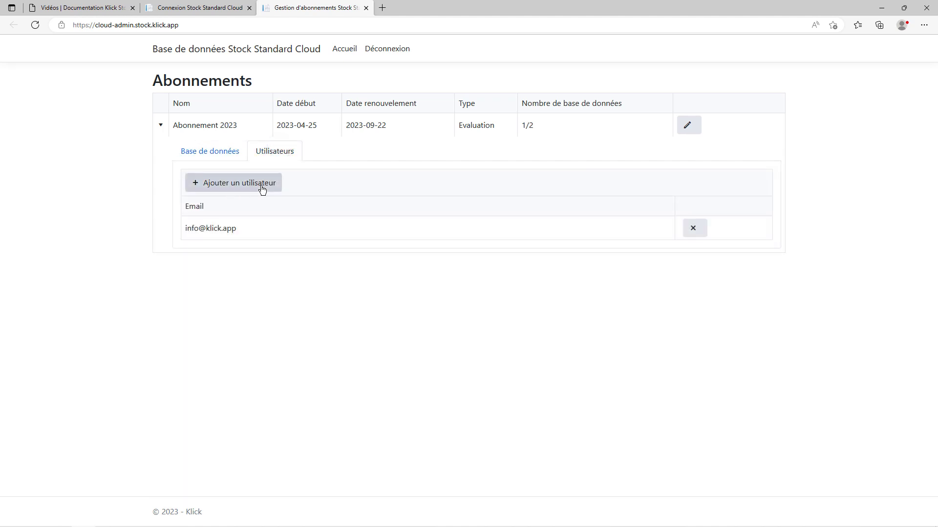
left_click(261, 188)
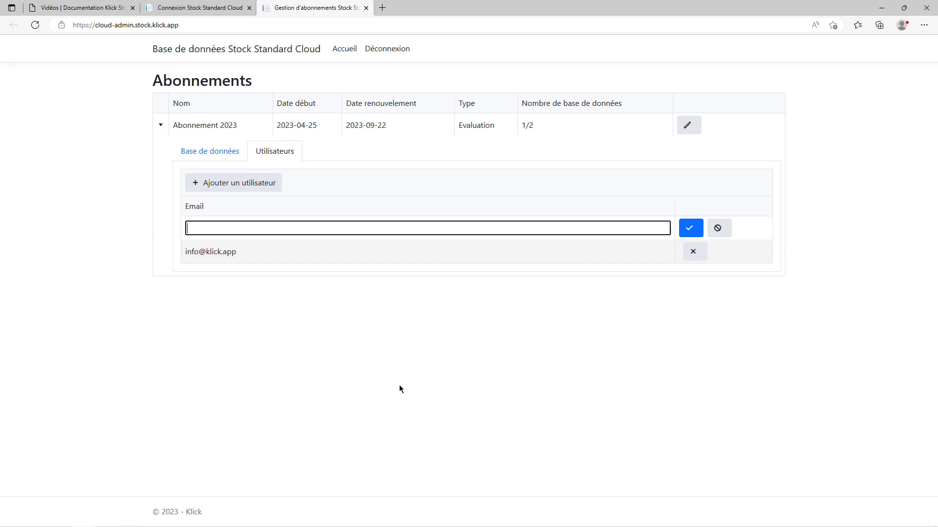
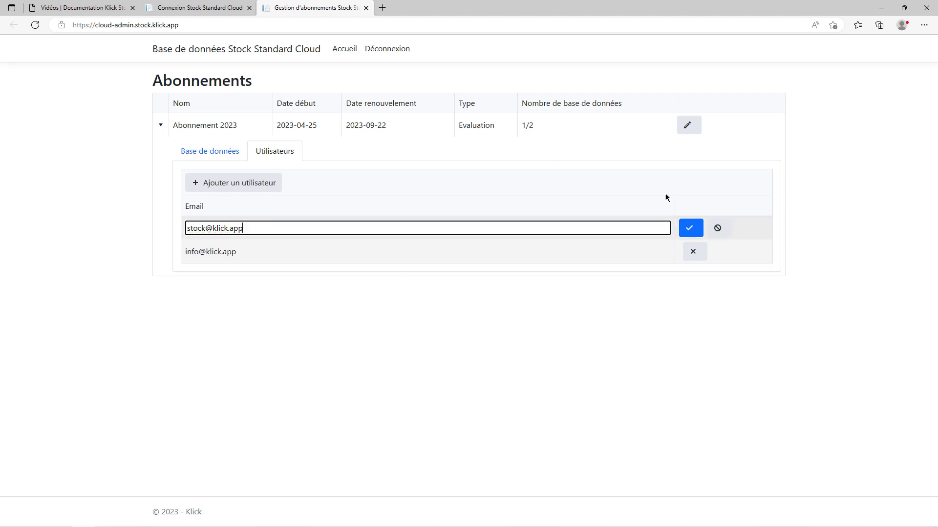
left_click(689, 228)
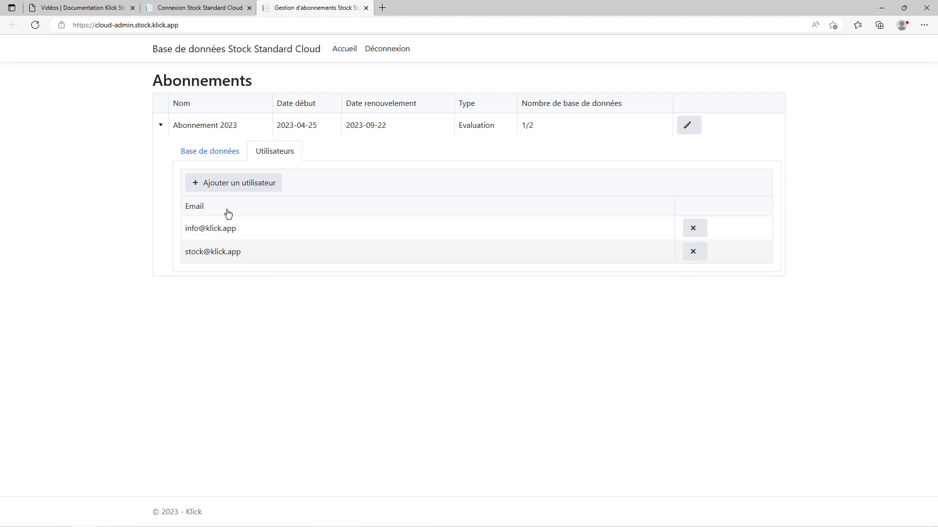
left_click(207, 154)
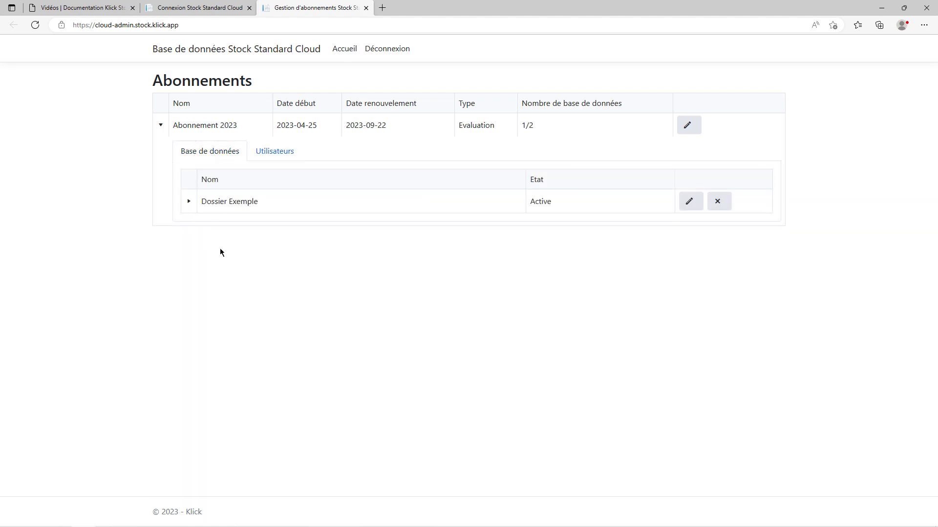
Expand Dossier Exemple's access list and inspect the existing user's e-mail and administrator value true.
left_click(189, 202)
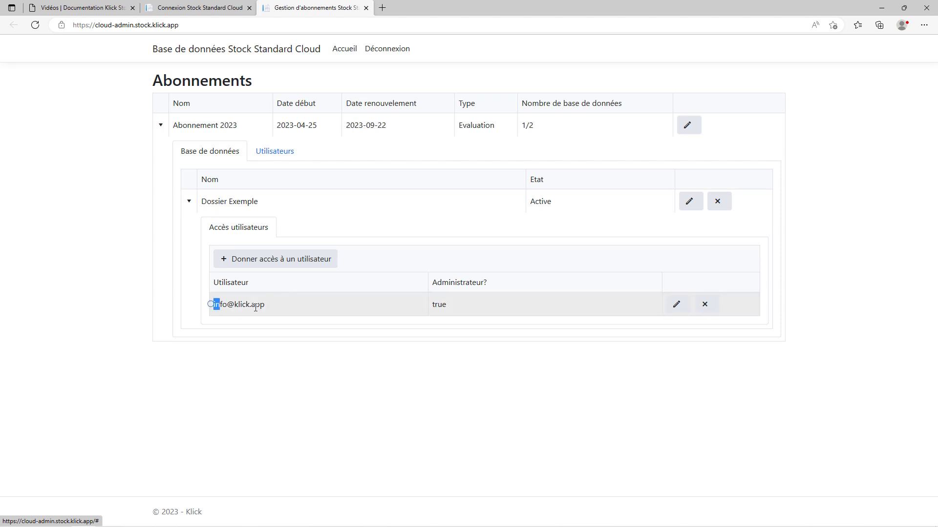
left_click_drag(255, 308, 273, 308)
double_click(449, 304)
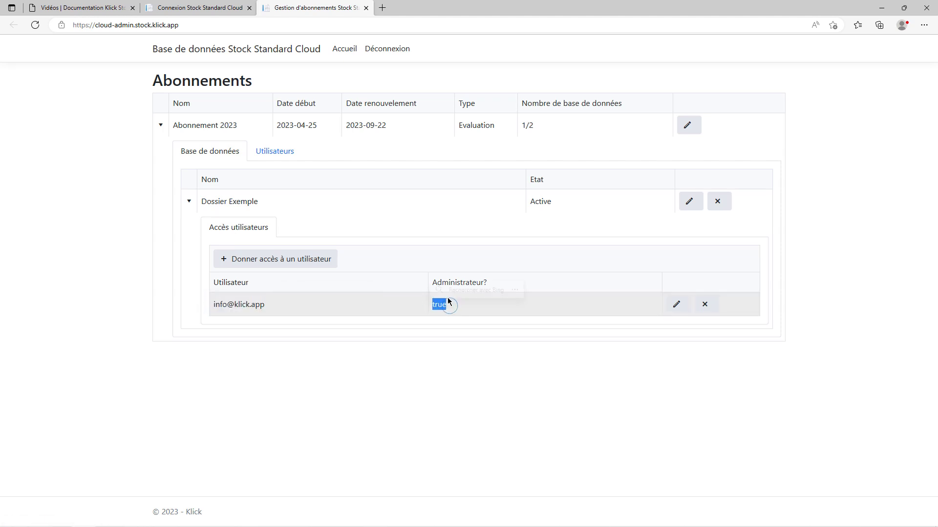
left_click(496, 271)
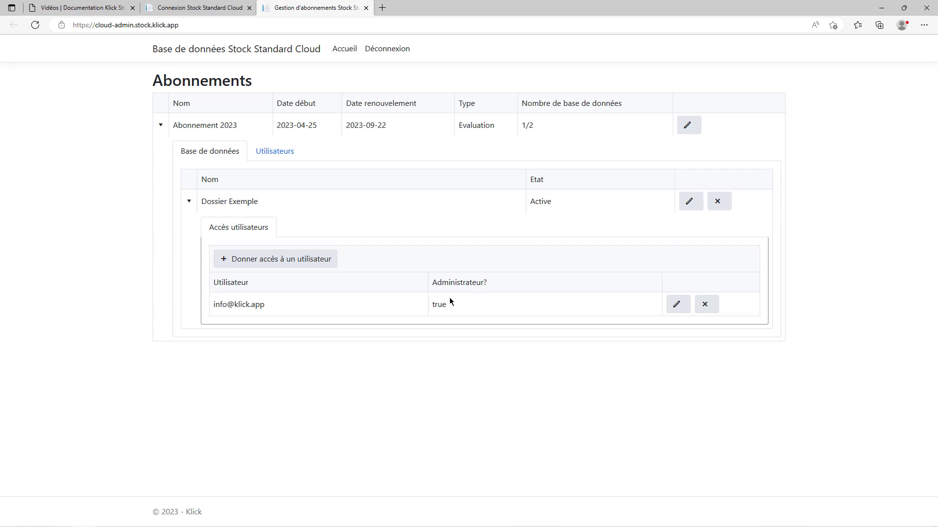
Grant the stock user access to Dossier Exemple with Administrateur left unchecked, and verify the entry.
left_click(295, 259)
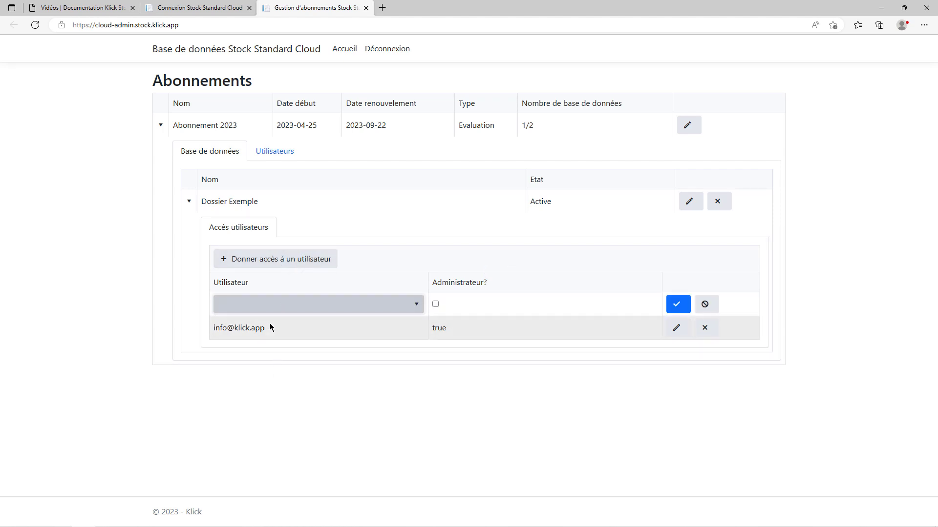
left_click(377, 306)
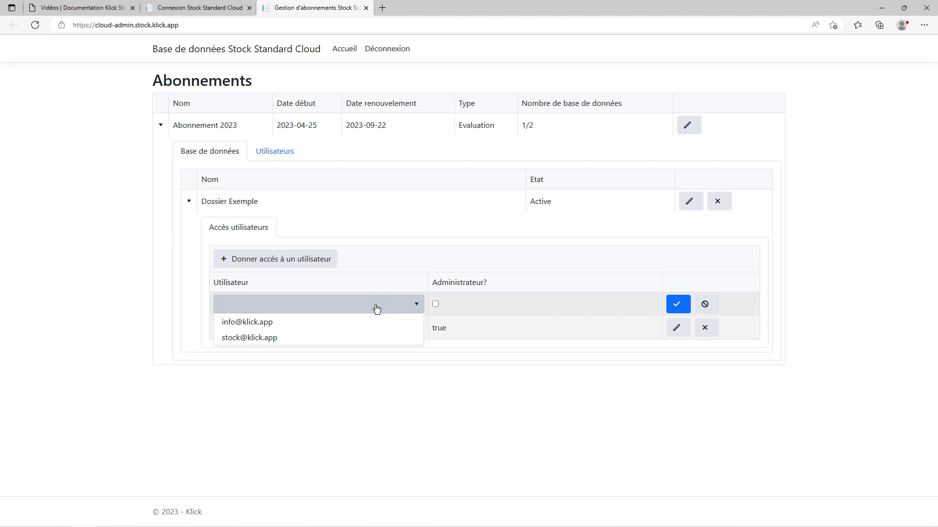
left_click(275, 338)
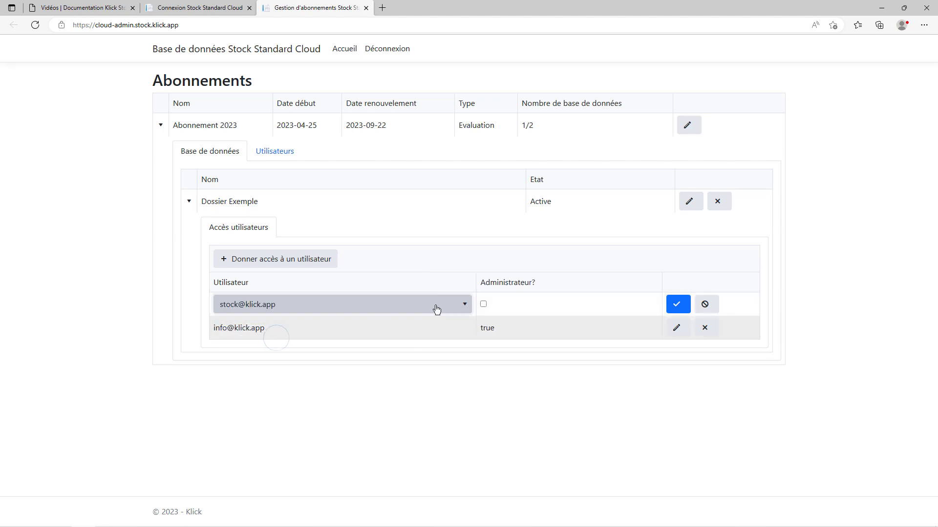
left_click(482, 310)
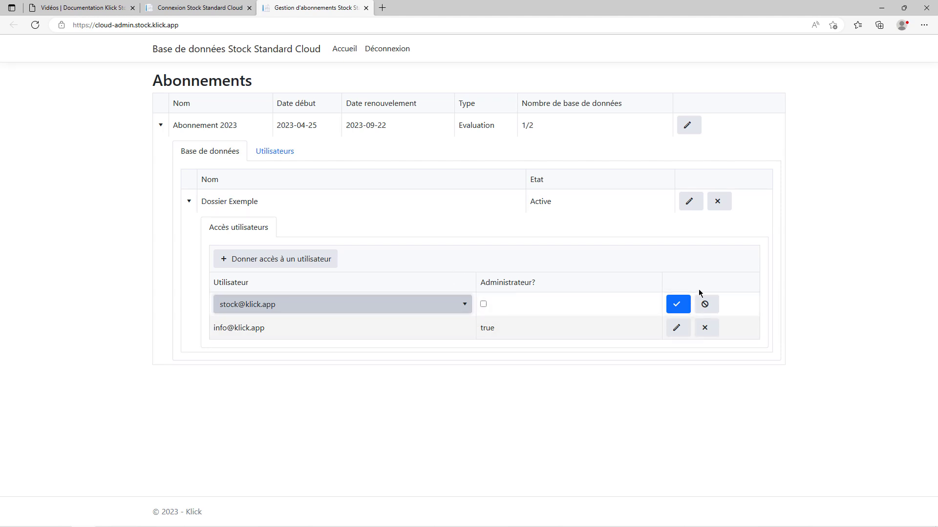
left_click(678, 306)
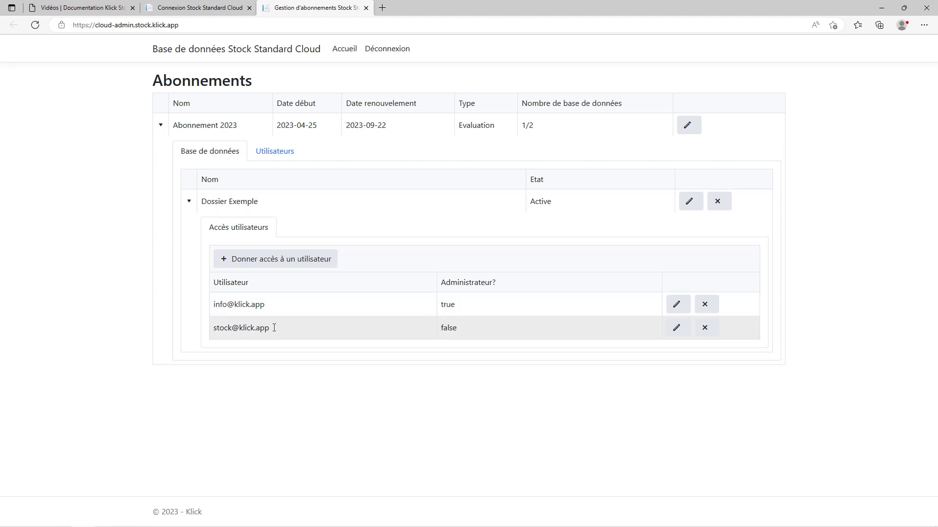
left_click_drag(274, 328, 213, 327)
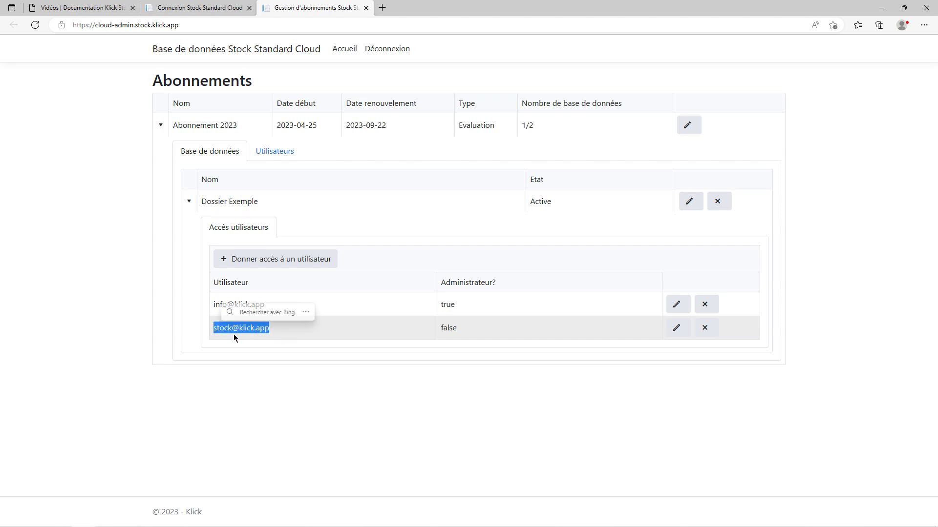
Log out of the cloud admin portal and close its browser pages.
left_click(249, 7)
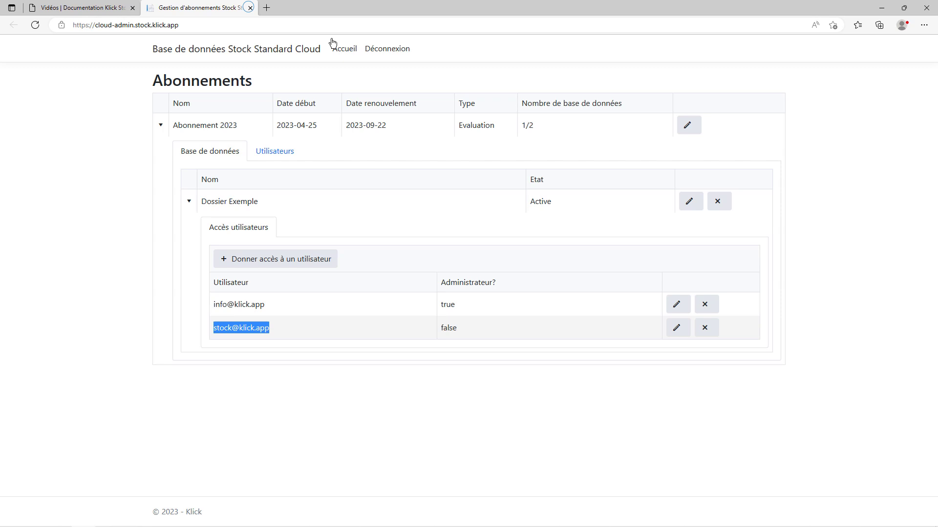
left_click(385, 50)
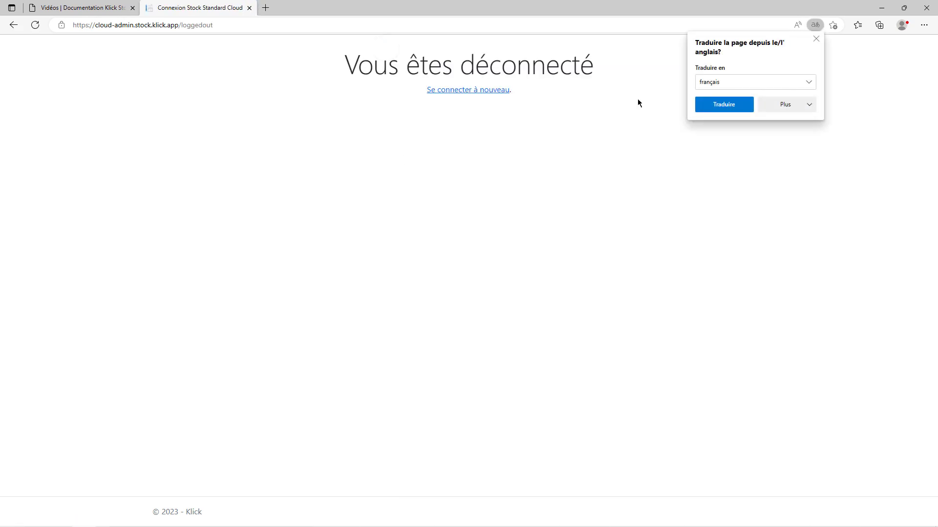
left_click(249, 8)
Disconnect Klick Stock from the cloud account and begin a new Dossiers Cloud Inscription.
left_click(133, 8)
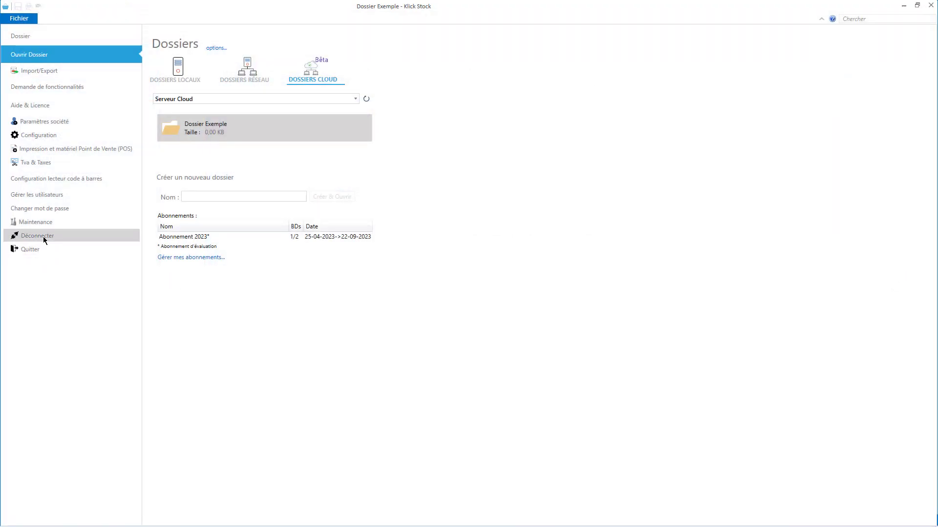
left_click(59, 237)
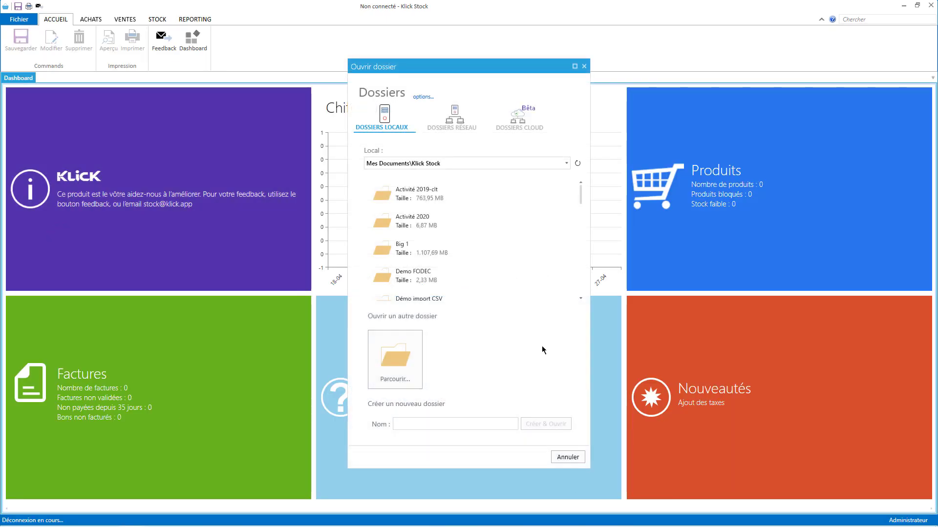
left_click(527, 124)
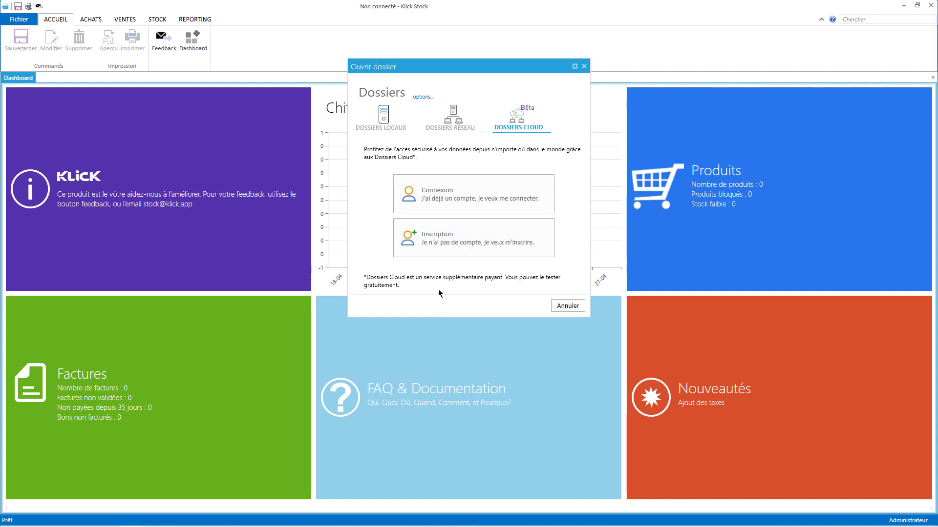
left_click(467, 245)
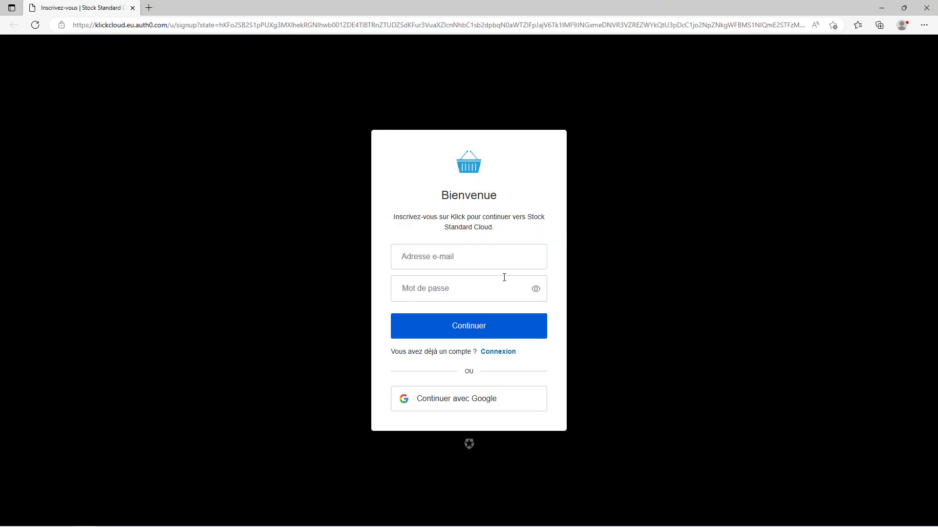
Fill in the stock user's saved e-mail and a password, and create the cloud account.
left_click(443, 255)
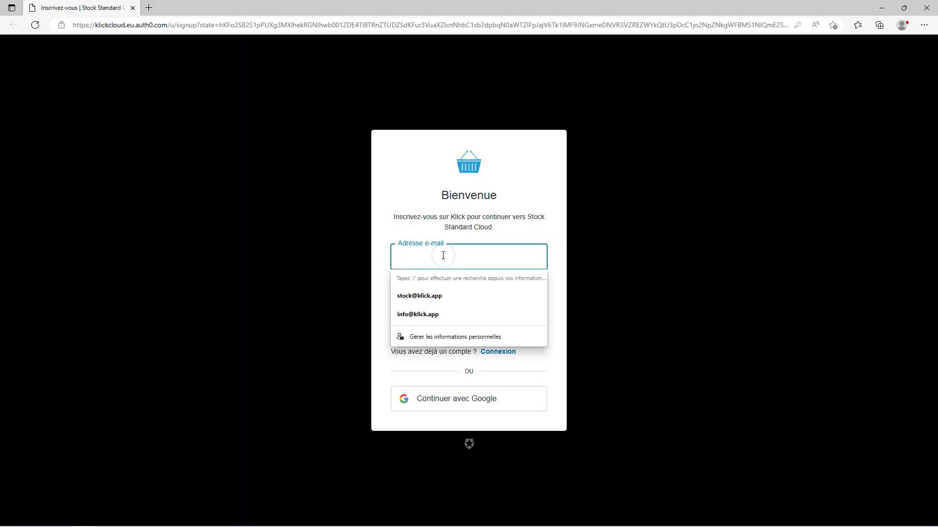
type("s")
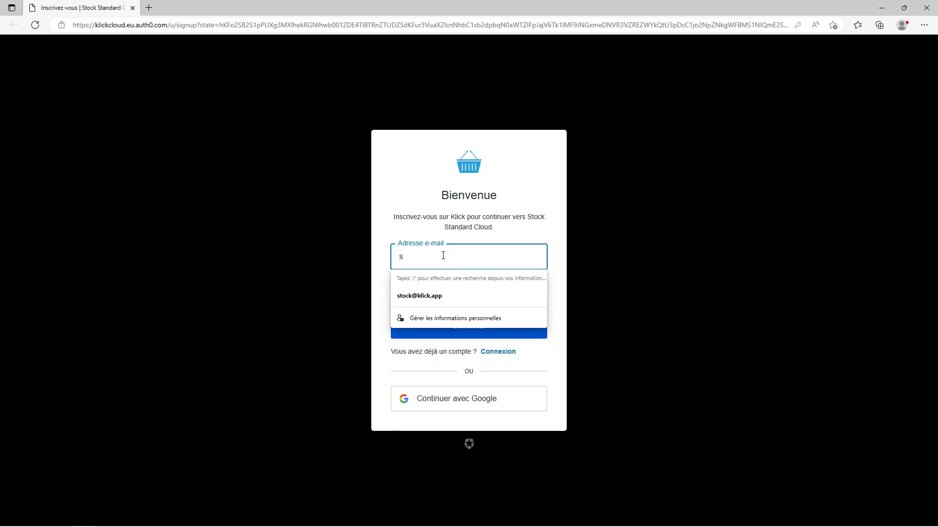
left_click(434, 295)
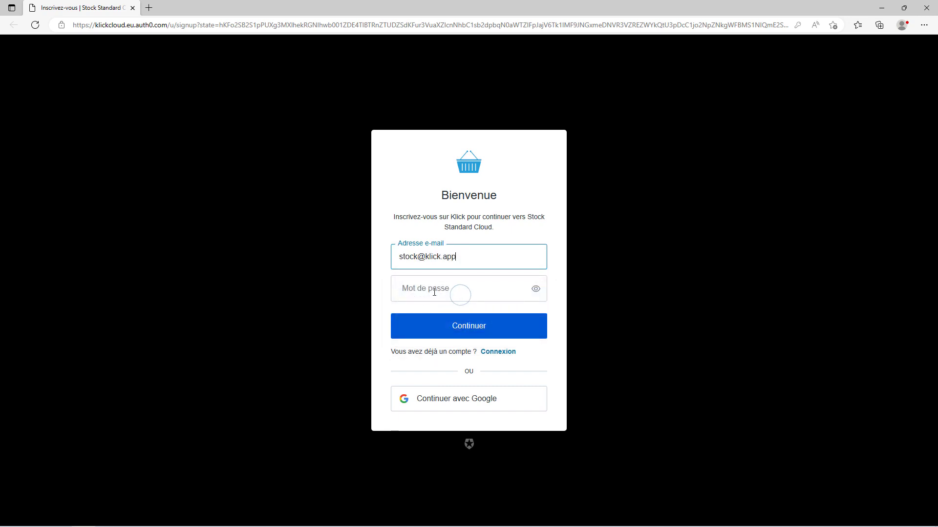
left_click(434, 292)
type("S")
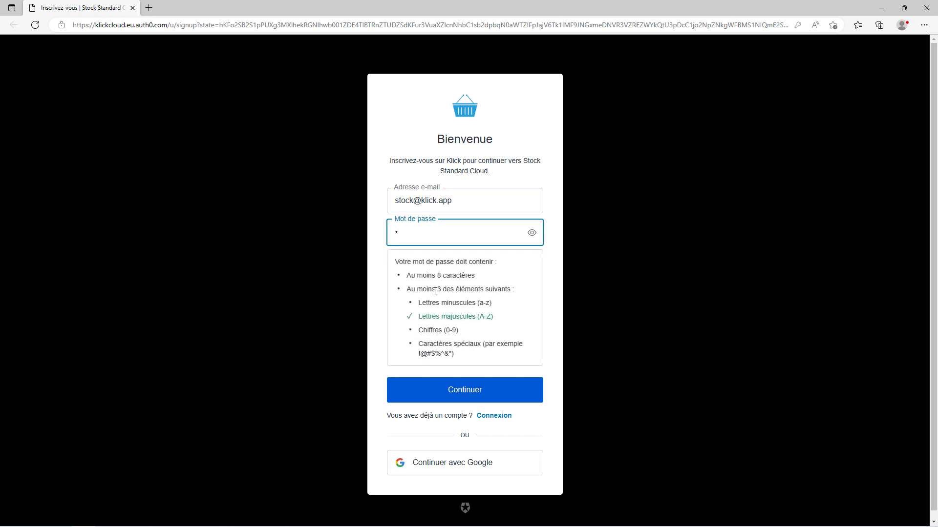
key("BackSpace")
key("BackSpace")
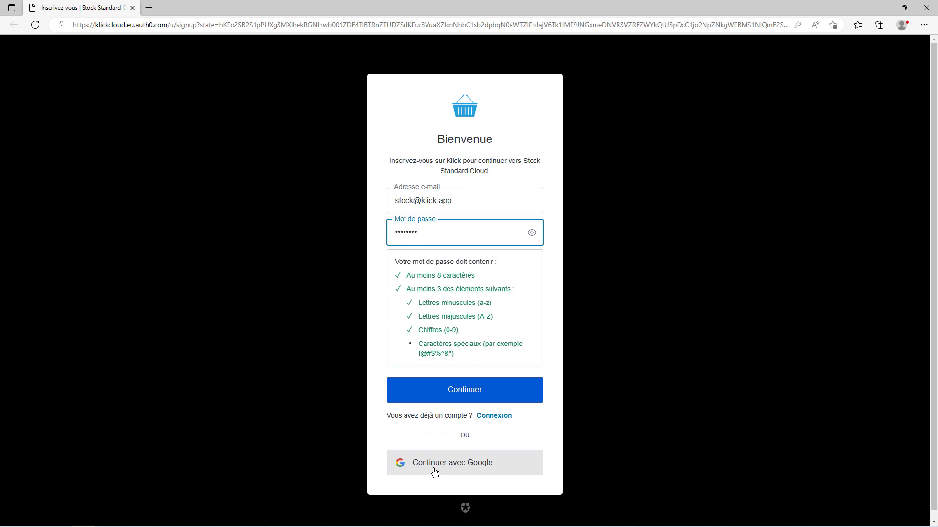
left_click(467, 392)
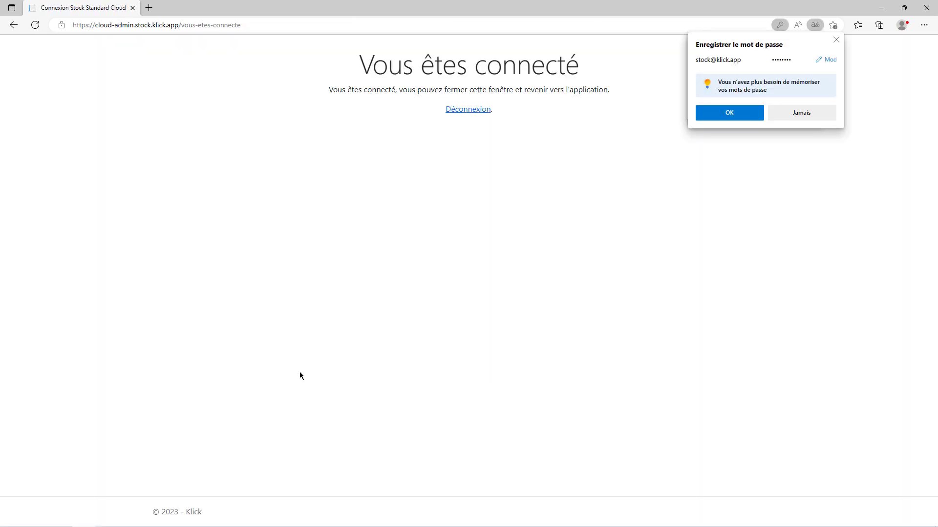
Save the new password in the browser, decline translation, and close the browser.
left_click(739, 116)
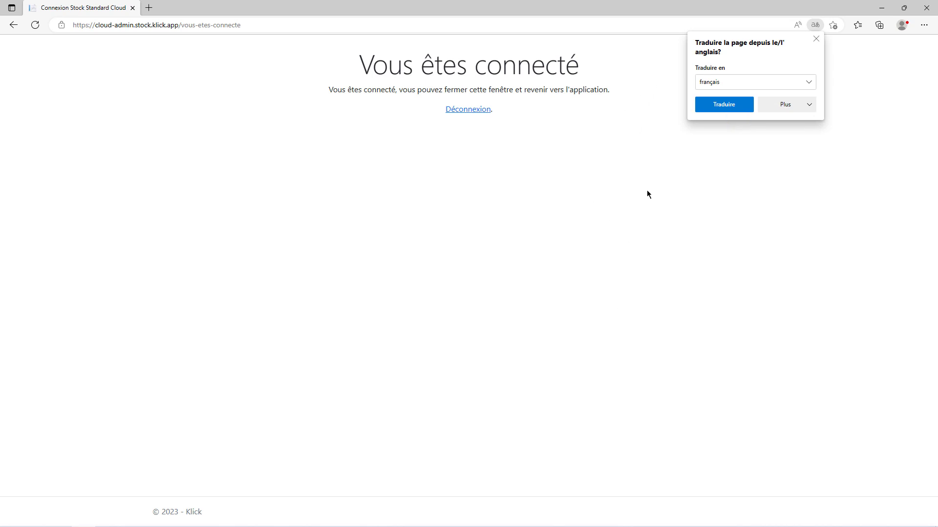
left_click(879, 6)
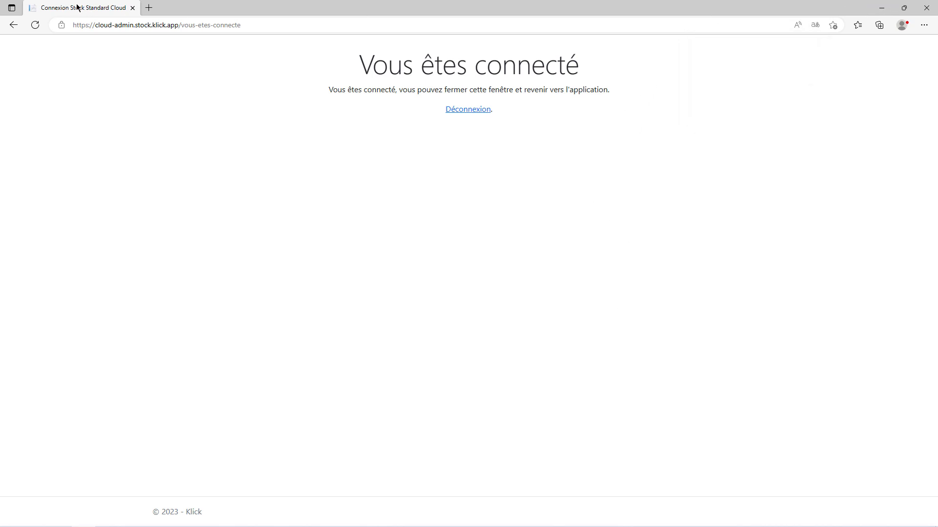
left_click(132, 7)
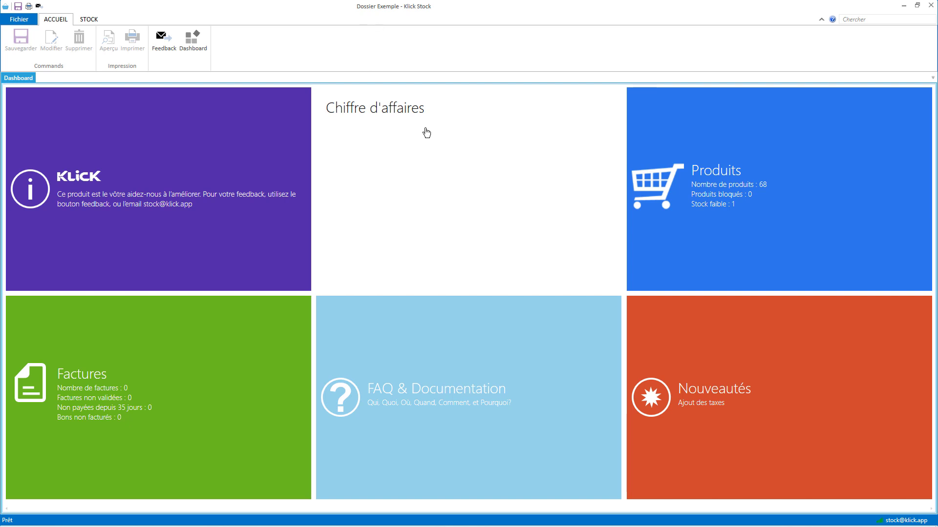
Open Produits from the STOCK tab and scroll through the 68-product Liste Produits grid.
left_click(94, 19)
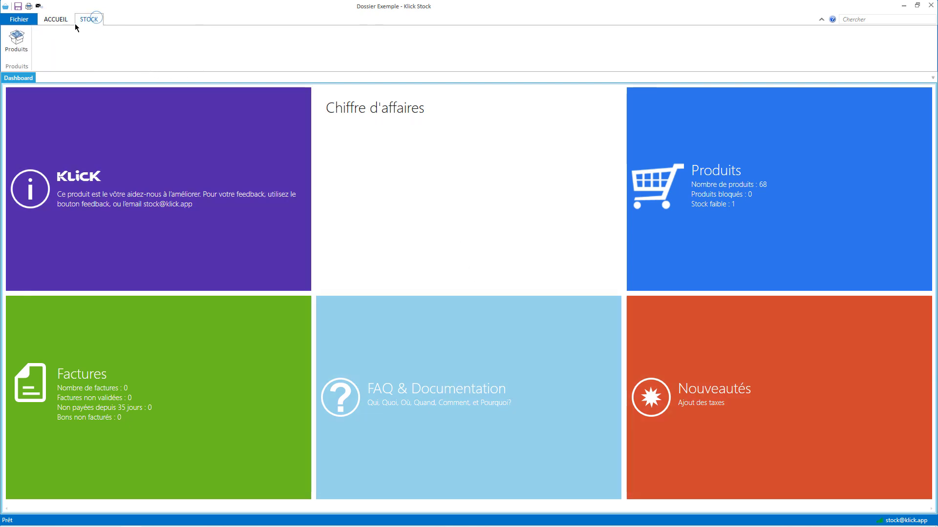
left_click(61, 19)
left_click(88, 19)
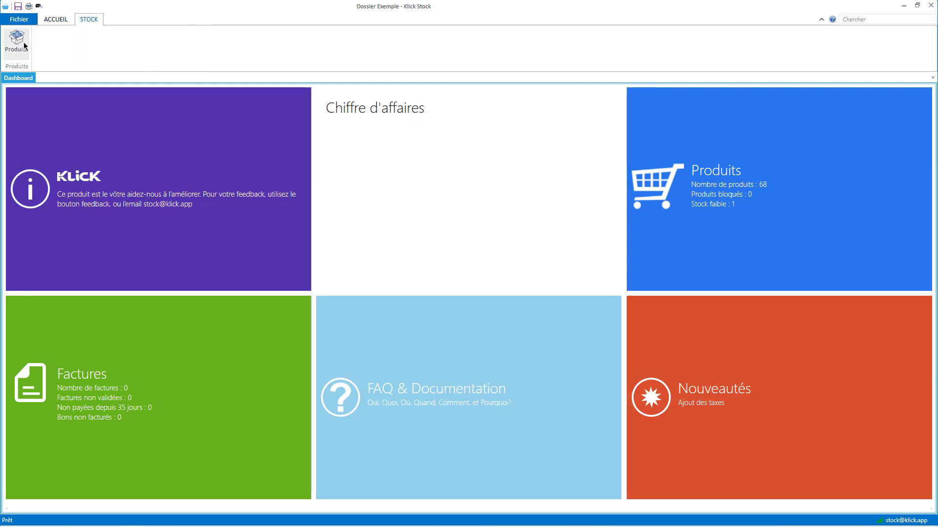
left_click(24, 45)
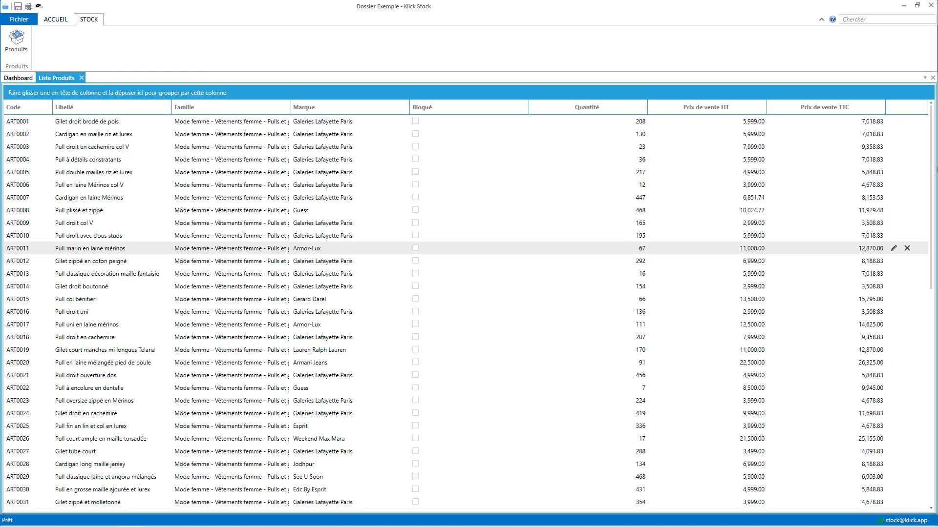
scroll(922, 403, "down", 12)
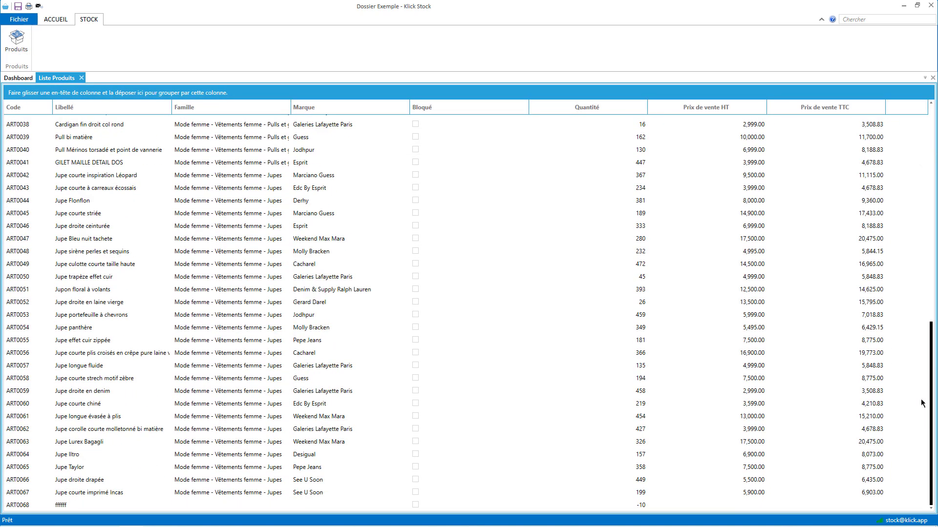
scroll(922, 402, "up", 12)
Return to the Dashboard and open the Fichier page.
left_click(18, 78)
left_click(45, 22)
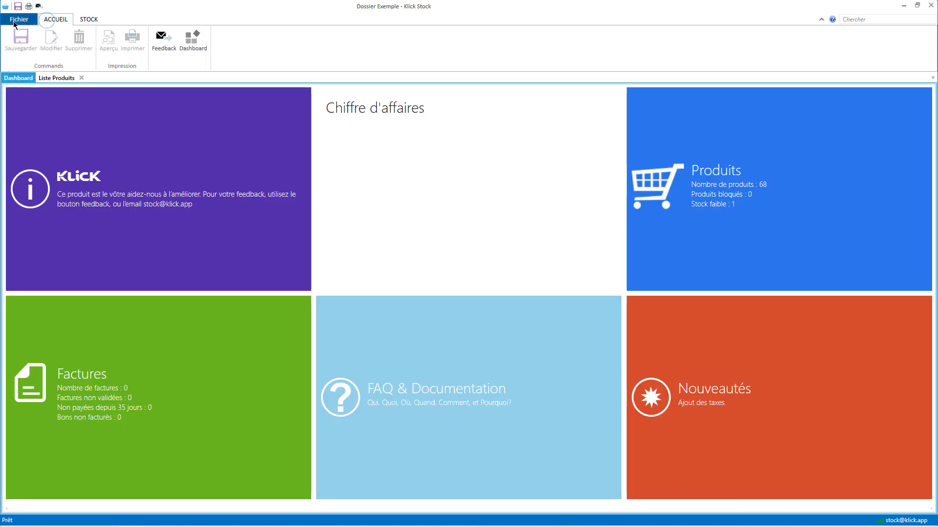
left_click(15, 21)
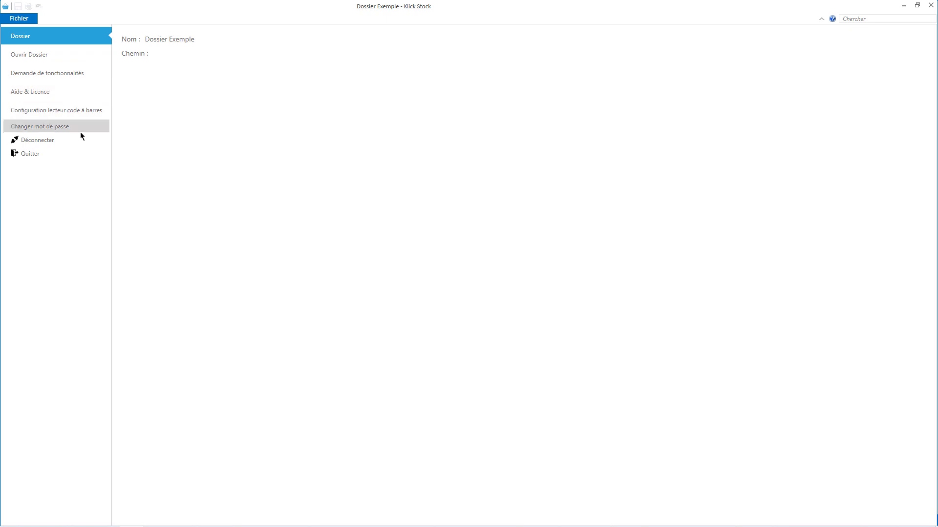
Sign out of the cloud folder, reconnect via Dossiers Cloud > Connexion, then log out on the web page.
left_click(53, 141)
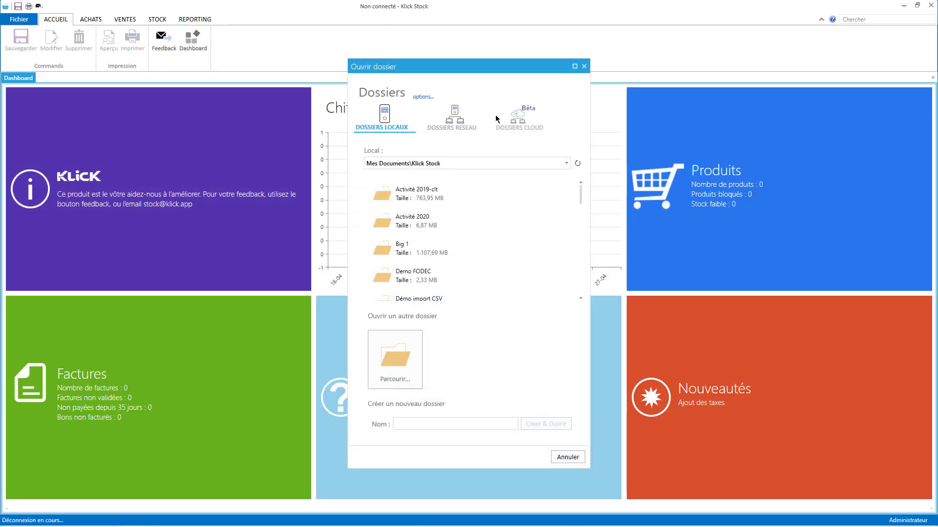
left_click(497, 119)
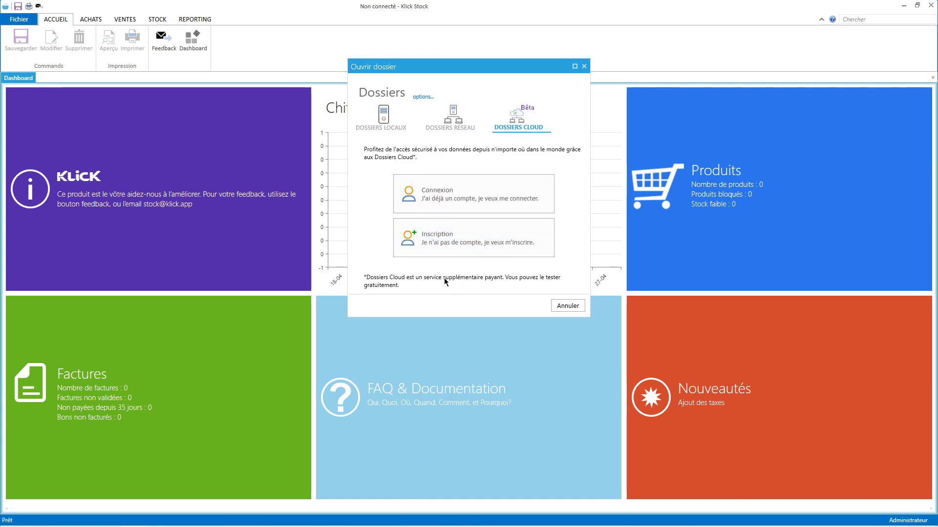
left_click(417, 182)
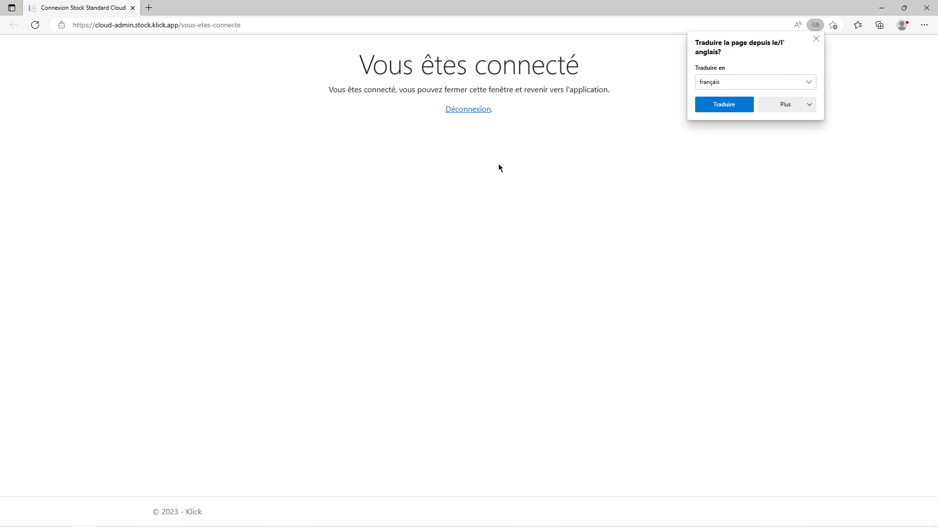
left_click(459, 110)
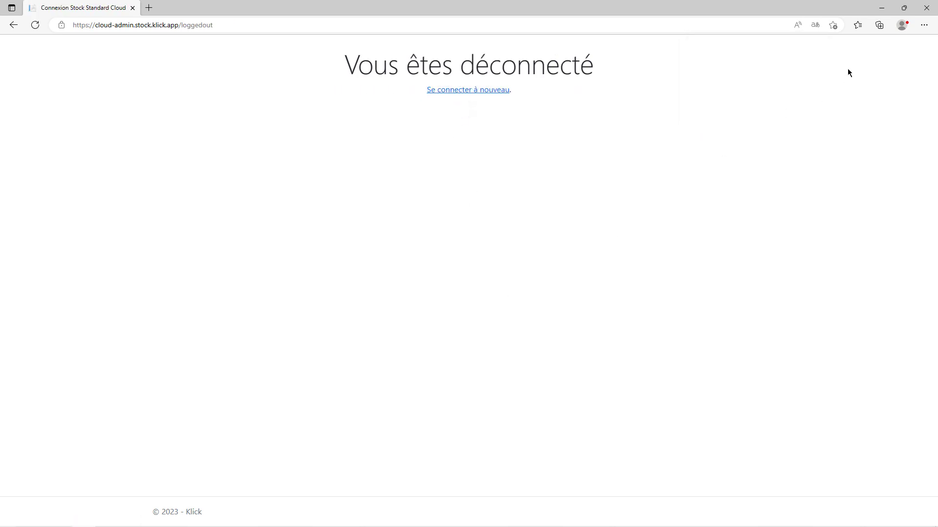
left_click(924, 8)
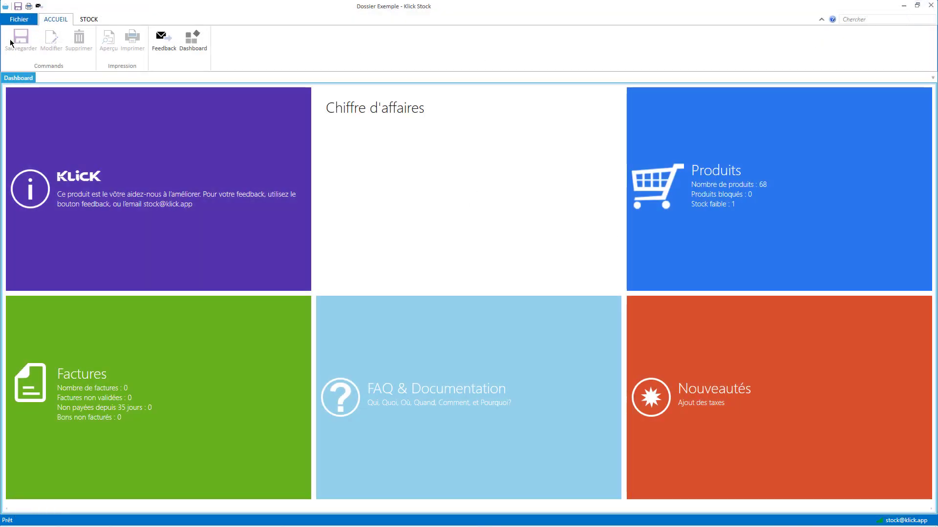
Choose Fichier > Déconnecter again and bring up the Dossiers Cloud options.
left_click(19, 19)
left_click(37, 140)
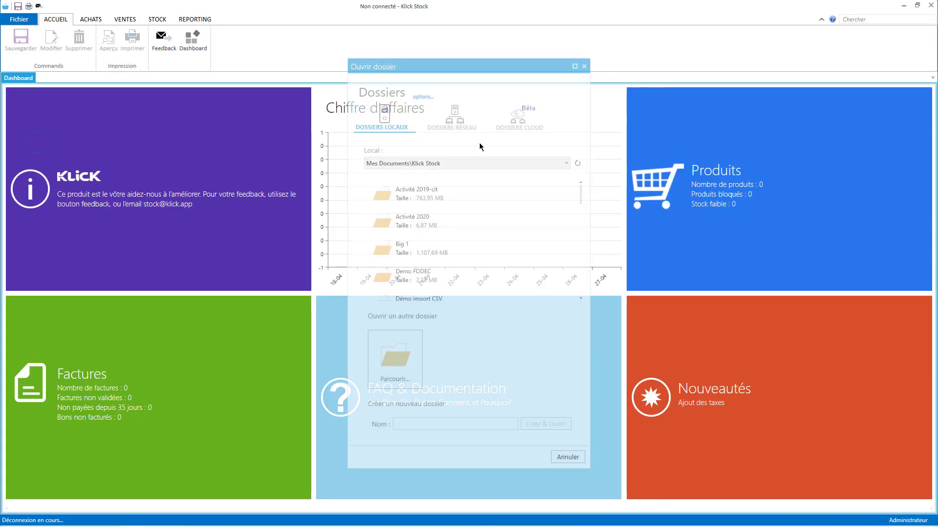
left_click(519, 123)
Log in with the other saved cloud account, reopening Dossier Exemple with 64 invoices, then minimize the browser.
left_click(454, 193)
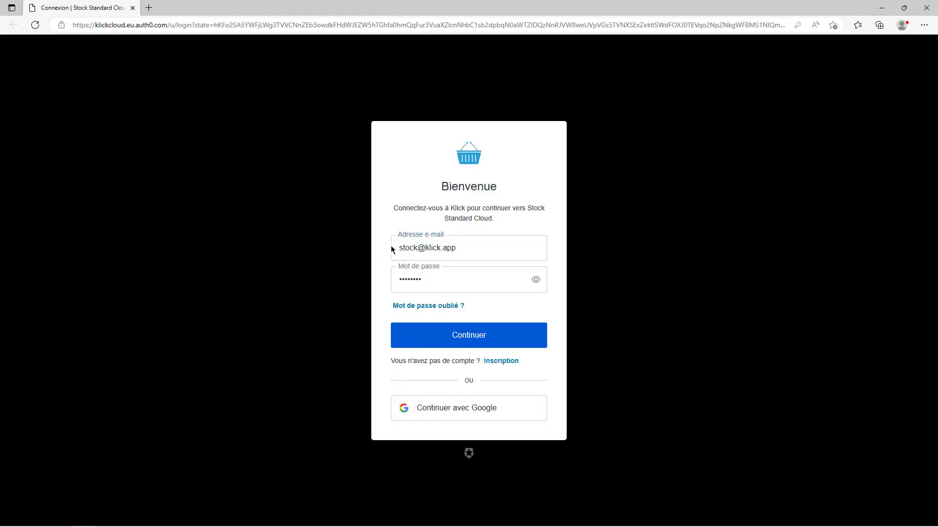
left_click(452, 247)
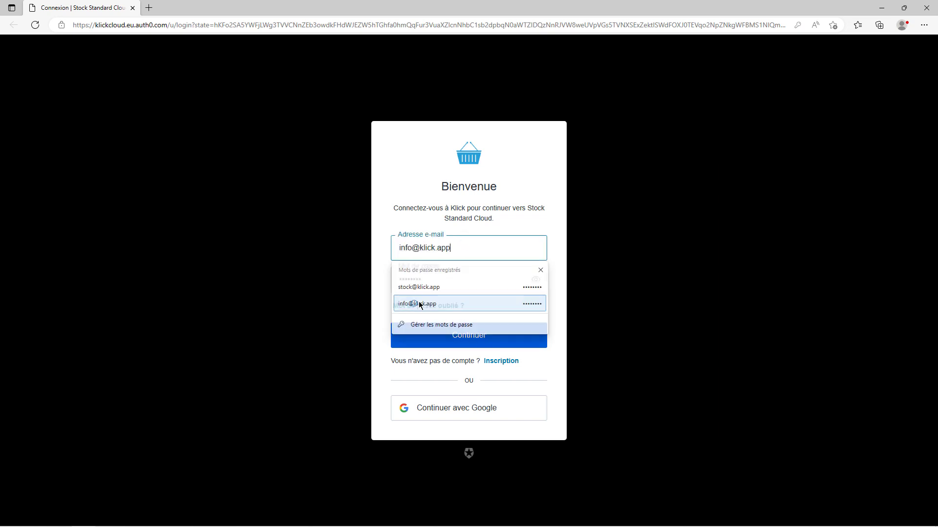
left_click(414, 304)
left_click(452, 339)
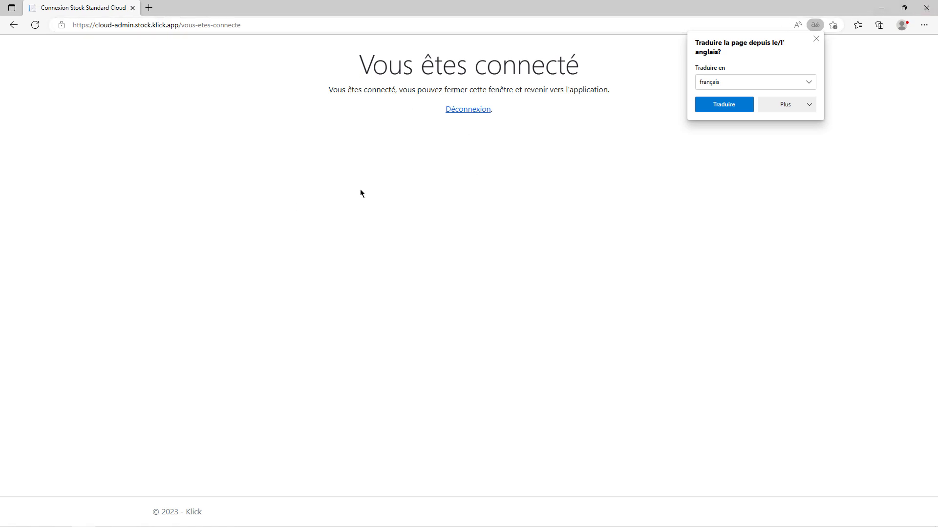
left_click(470, 111)
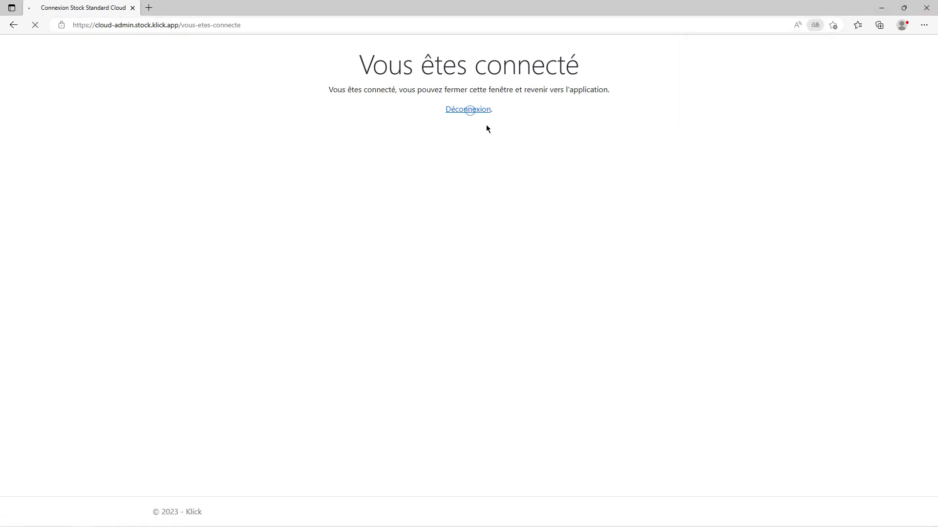
left_click(884, 13)
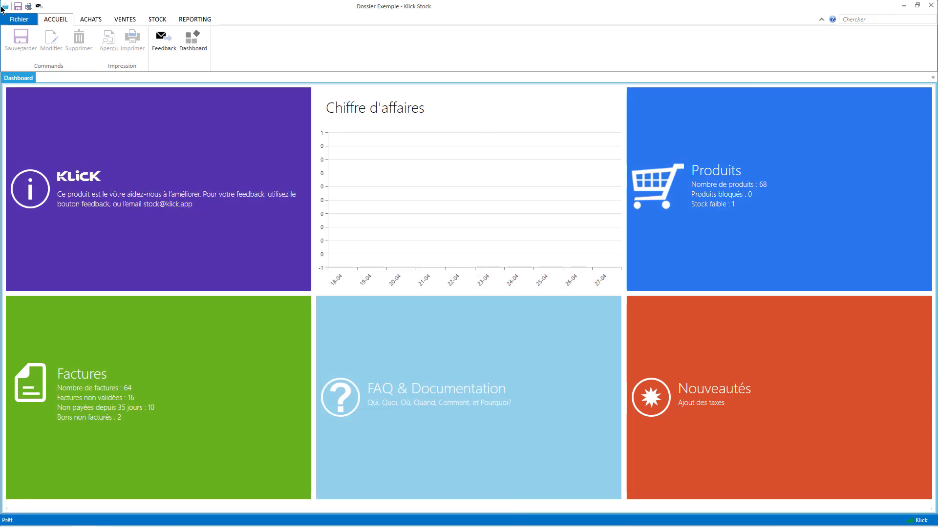
Open Gérer les utilisateurs from Fichier to list the four users and their permissions.
left_click(27, 18)
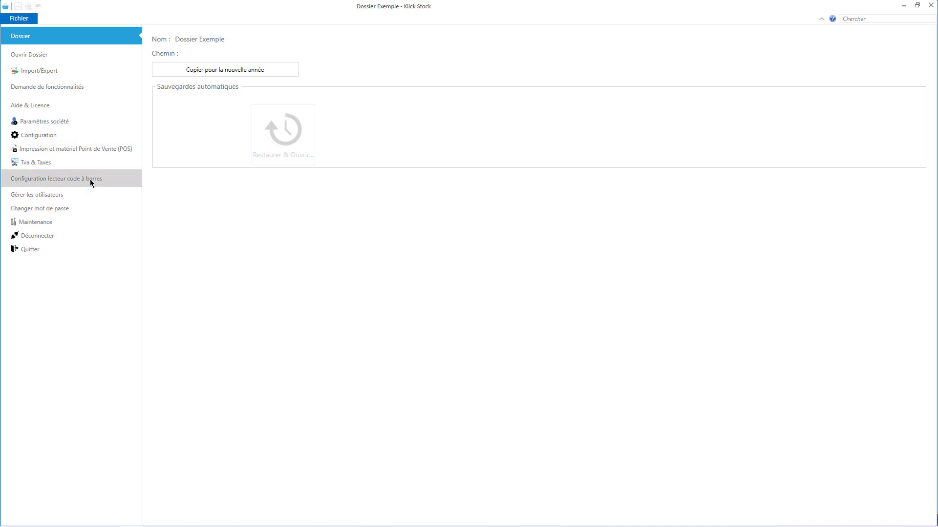
left_click(72, 198)
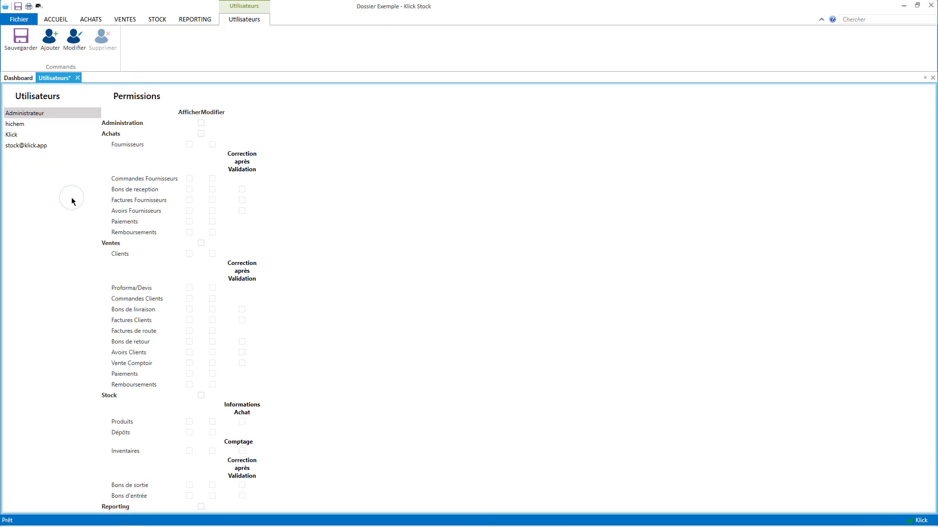
Rename the stock user's Nom Complet to 'Stock' and save.
left_click(22, 147)
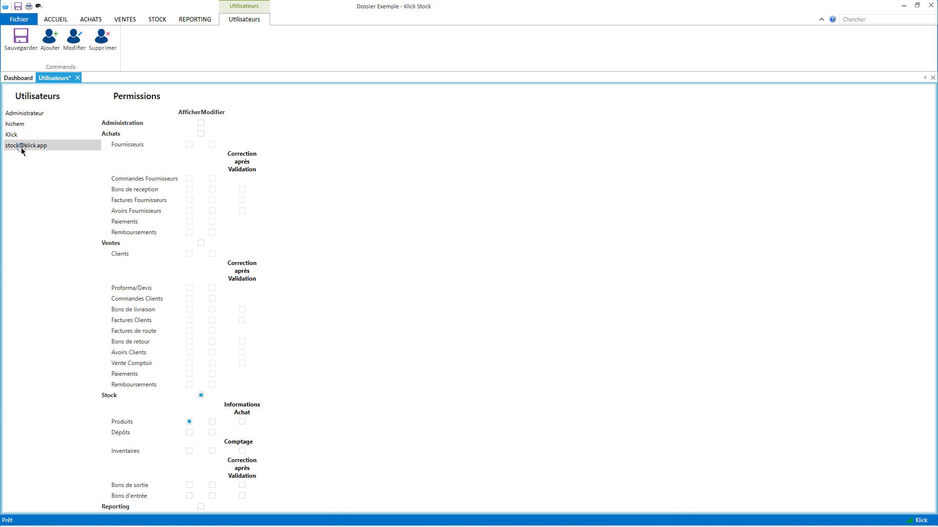
left_click(64, 44)
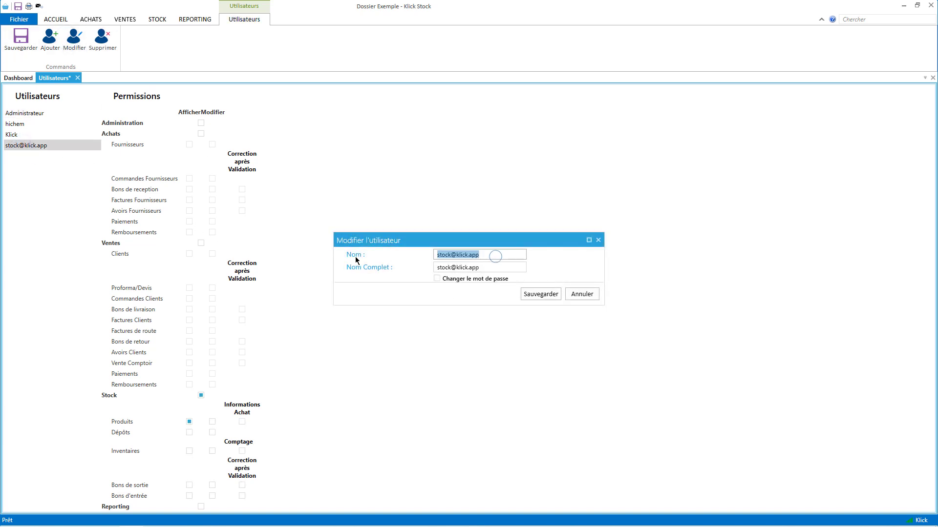
left_click(471, 268)
left_click(493, 269)
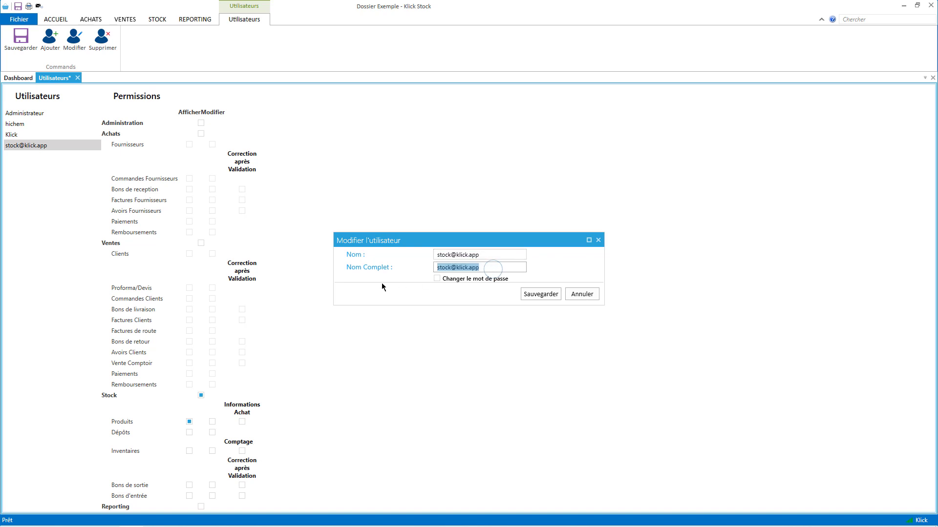
type("Stock")
left_click(526, 295)
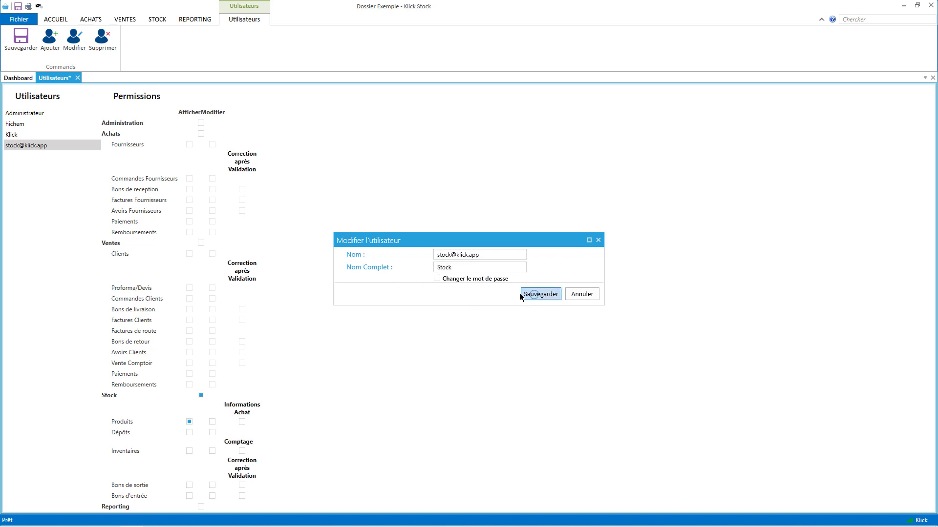
Tick Afficher for Clients and every Ventes document from Proforma/Devis to Remboursements.
left_click(190, 254)
left_click(190, 288)
left_click(189, 298)
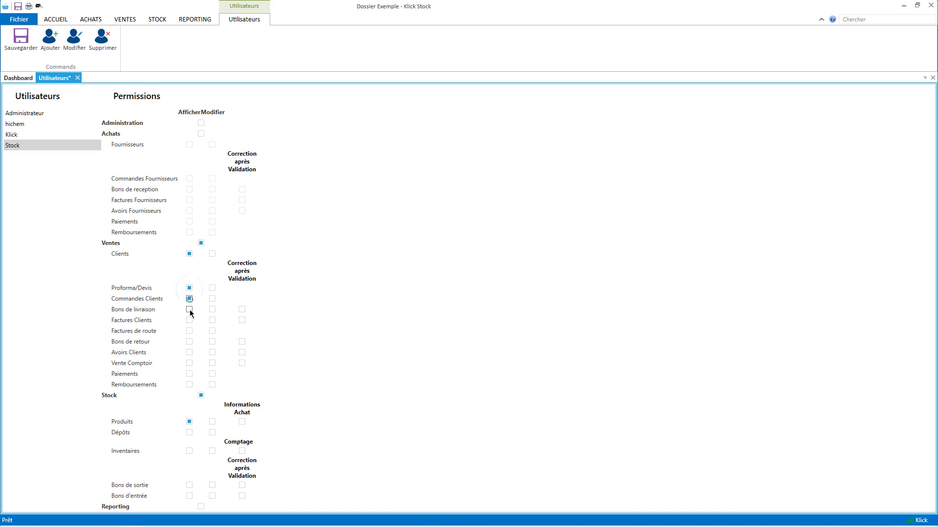
left_click(189, 309)
left_click(189, 319)
left_click(190, 331)
left_click(189, 342)
left_click(190, 352)
left_click(189, 363)
left_click(189, 373)
left_click(189, 385)
Tick Modifier for Remboursements, Paiements, Vente Comptoir, Avoirs Clients, Bons de livraison and Proforma/Devis.
left_click(212, 384)
left_click(212, 374)
left_click(212, 363)
left_click(212, 352)
left_click(212, 309)
left_click(212, 288)
Save the Stock user's new permissions and close the users page, confirming the changes.
left_click(21, 49)
left_click(77, 77)
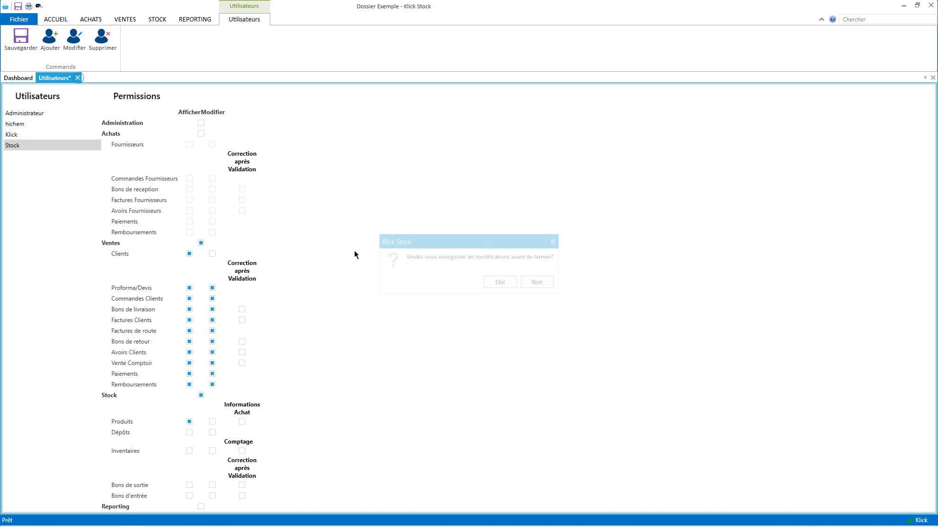
left_click(492, 283)
Sign out of the cloud folder and sign back in with the saved Stock user login.
left_click(29, 20)
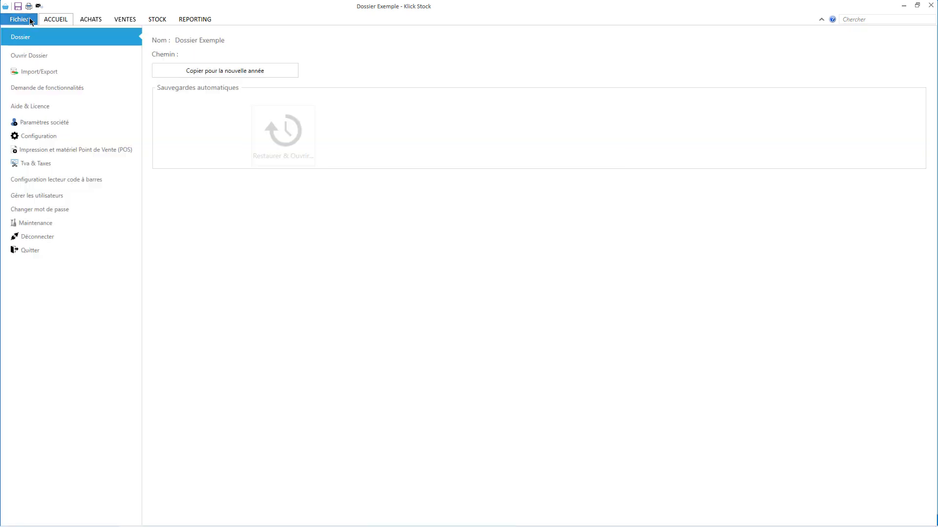
left_click(71, 236)
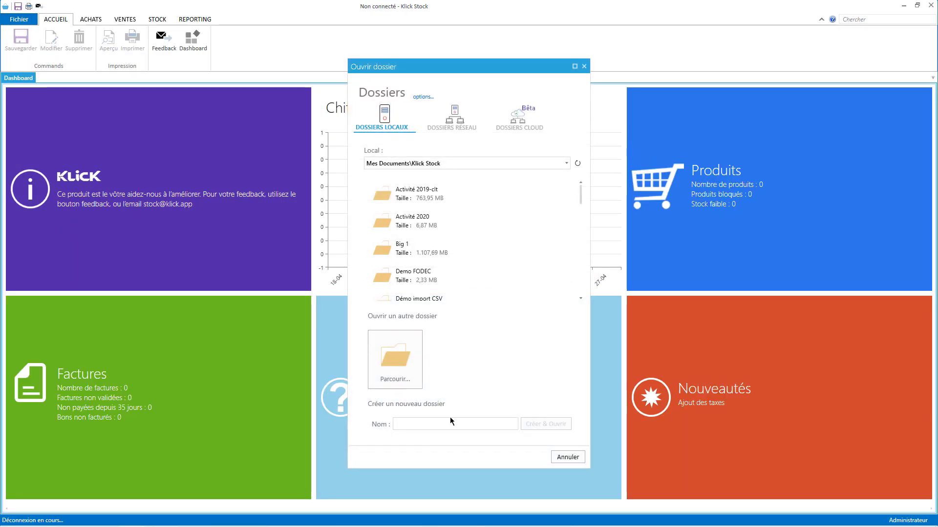
left_click(522, 105)
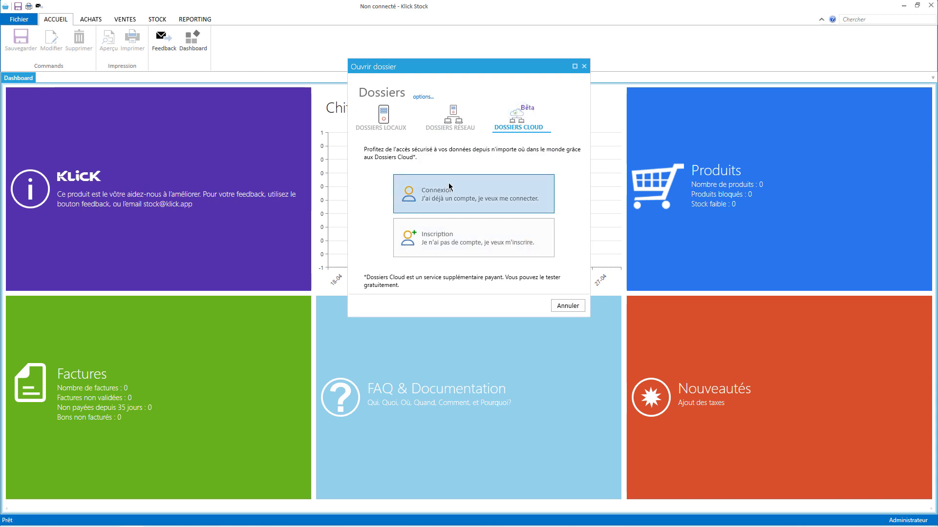
left_click(457, 197)
left_click(470, 244)
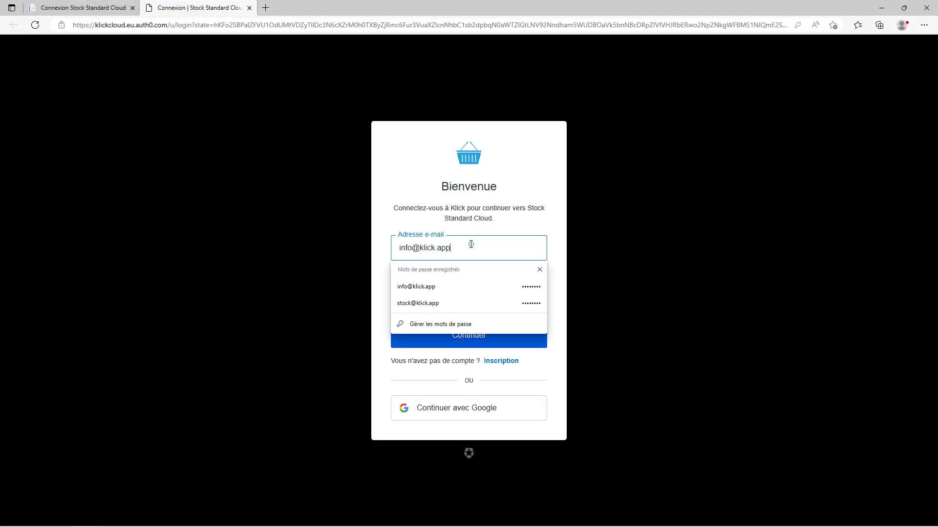
left_click(436, 302)
left_click(480, 339)
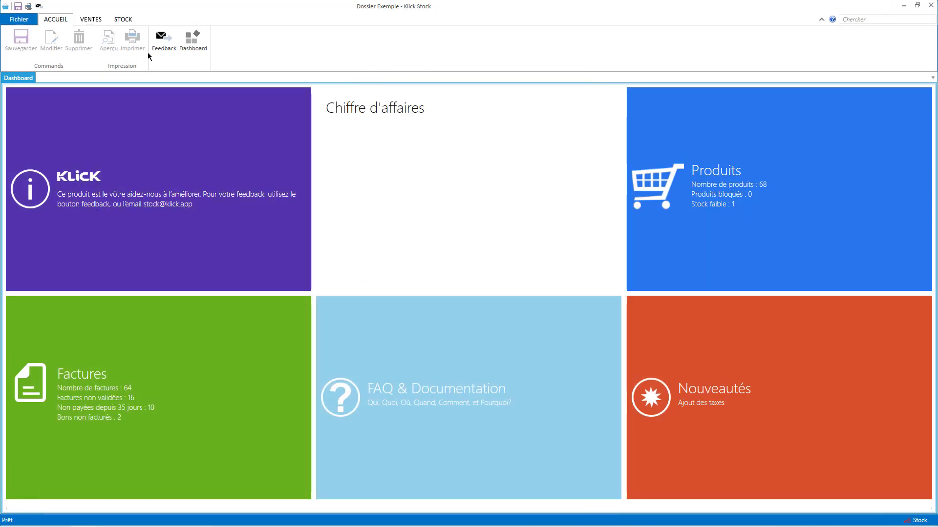
View the customer invoices under VENTES > Factures, close them, and go to Fichier > Ouvrir Dossier.
left_click(101, 17)
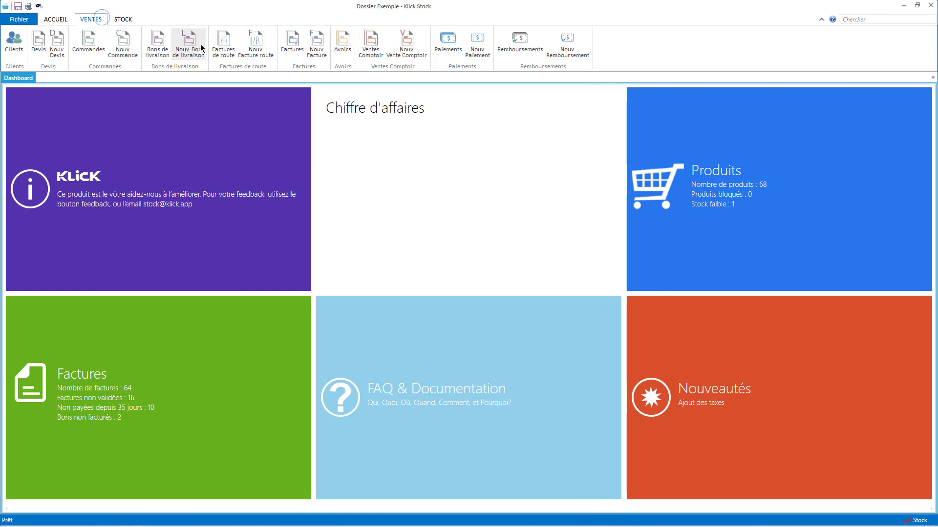
left_click(292, 42)
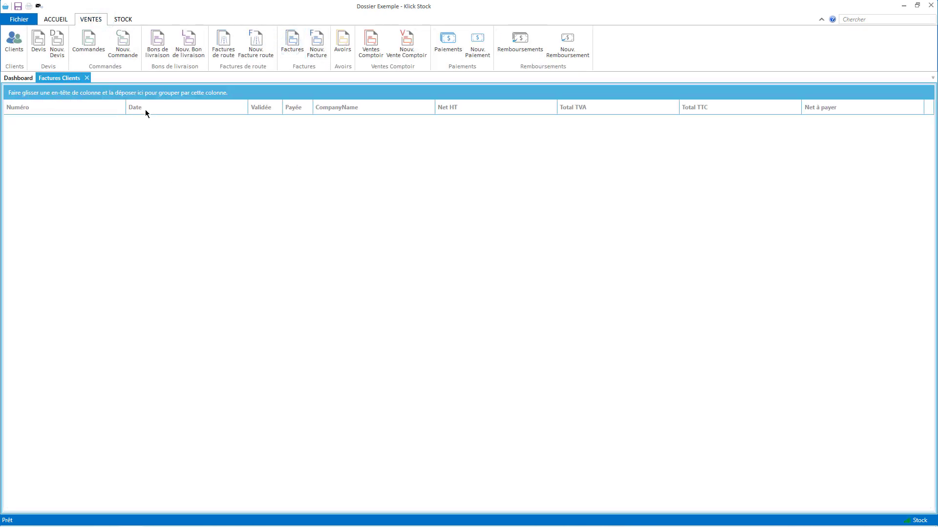
left_click(87, 79)
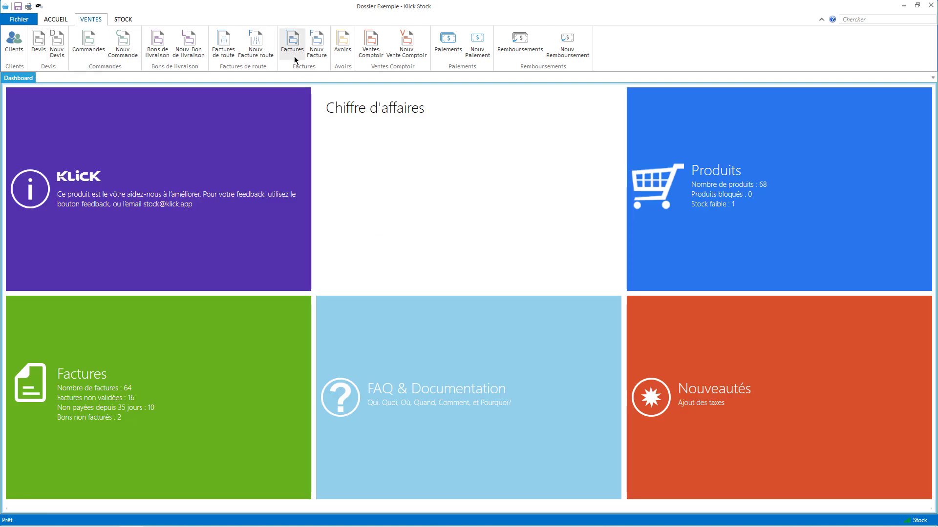
left_click(2, 18)
left_click(44, 52)
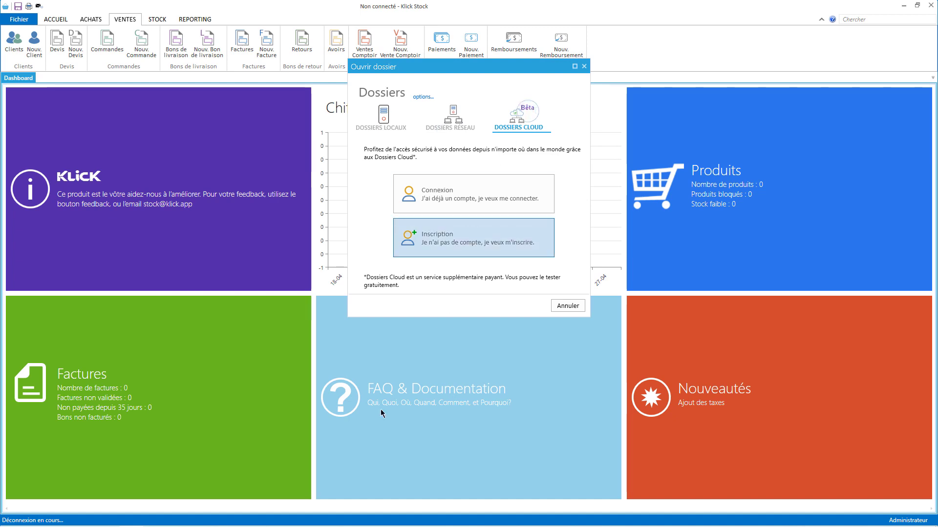
Sign the Stock user out of the cloud account in the browser.
left_click(90, 512)
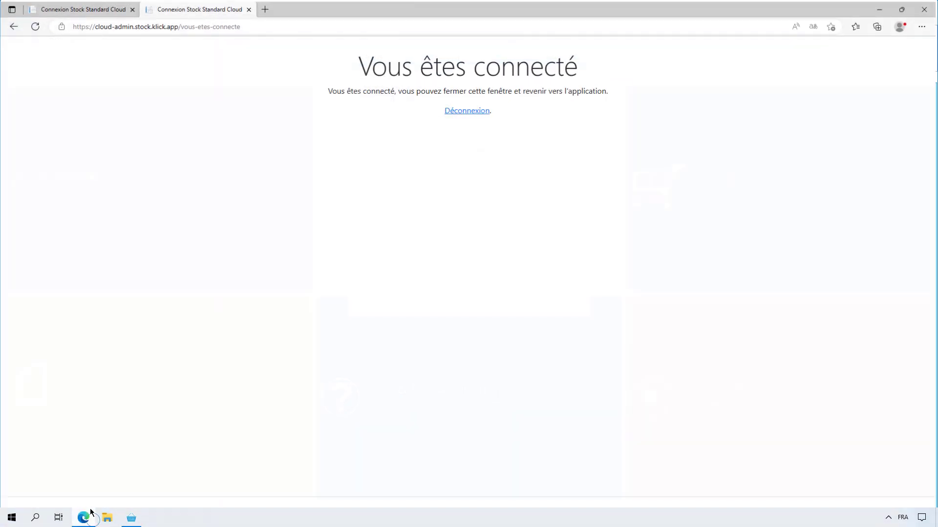
left_click(469, 112)
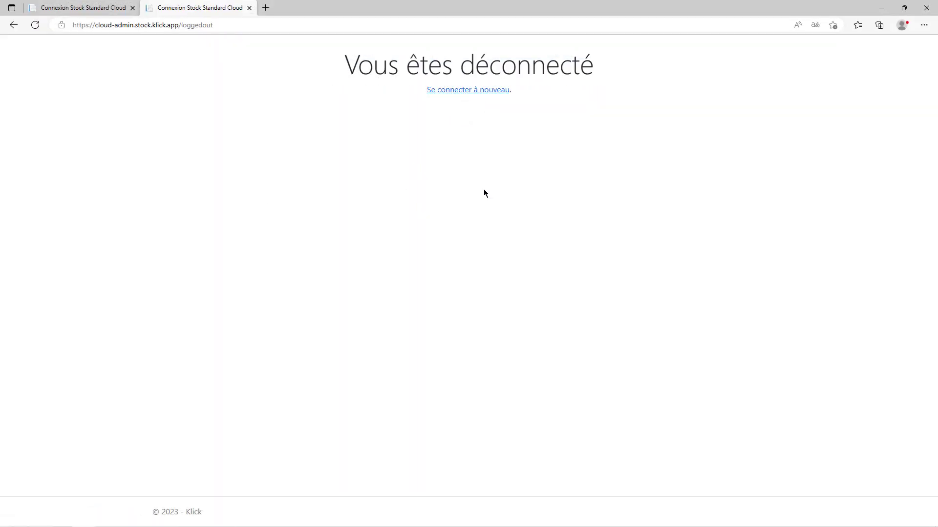
left_click(881, 8)
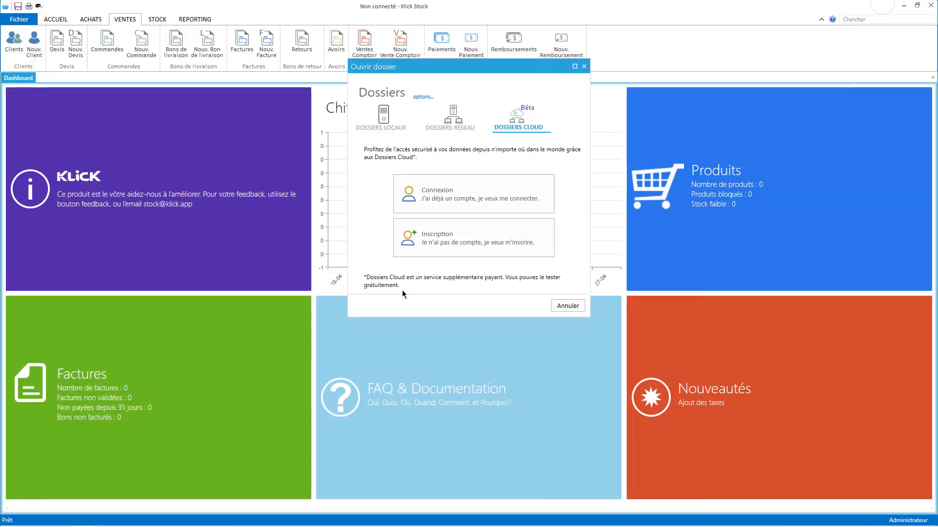
Sign back in with the administrator's saved login and return to Klick Stock.
left_click(477, 196)
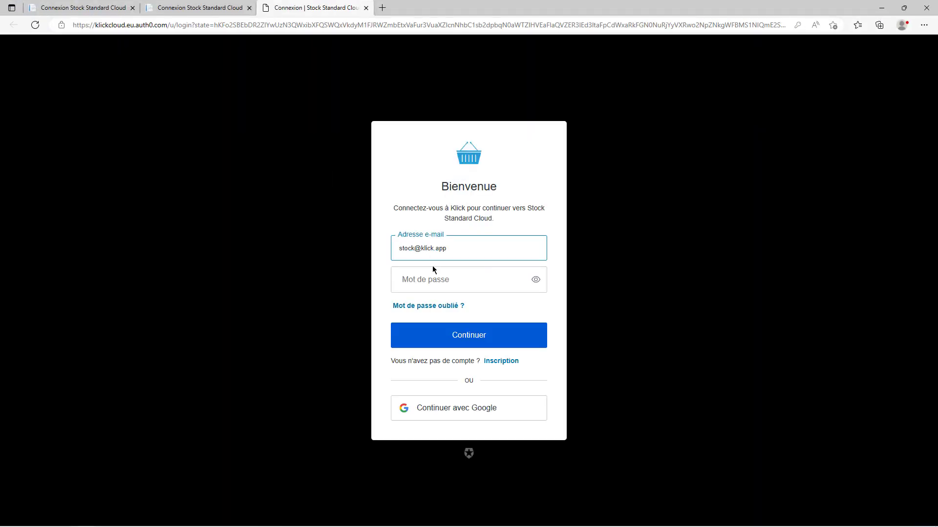
left_click(435, 247)
left_click(415, 304)
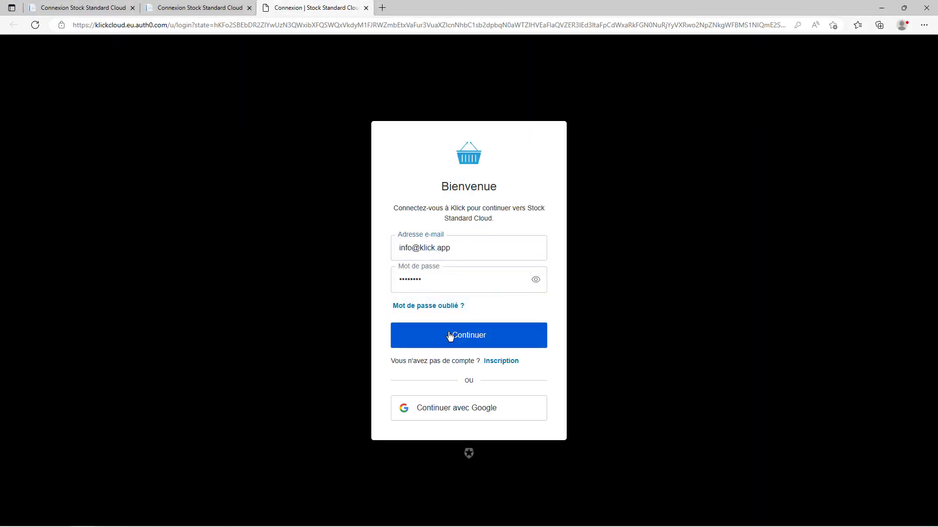
left_click(450, 335)
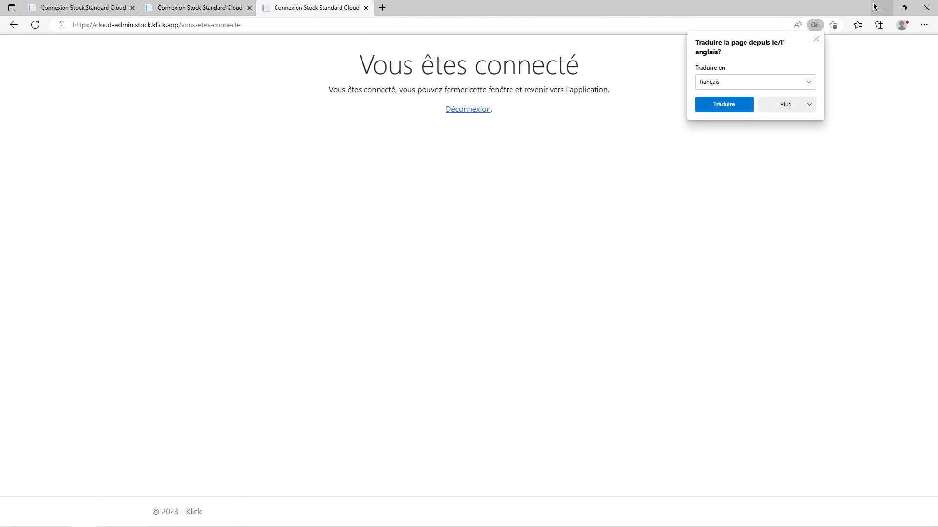
left_click(881, 8)
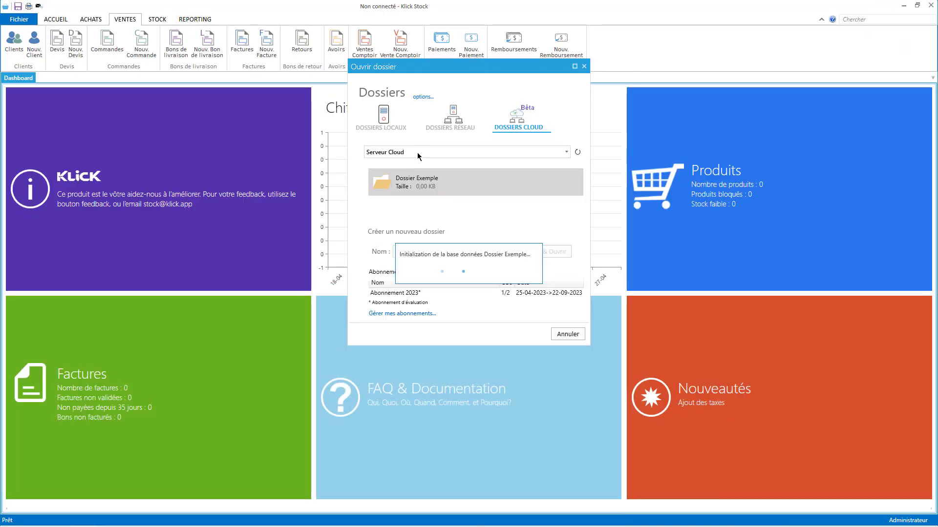
left_click(19, 19)
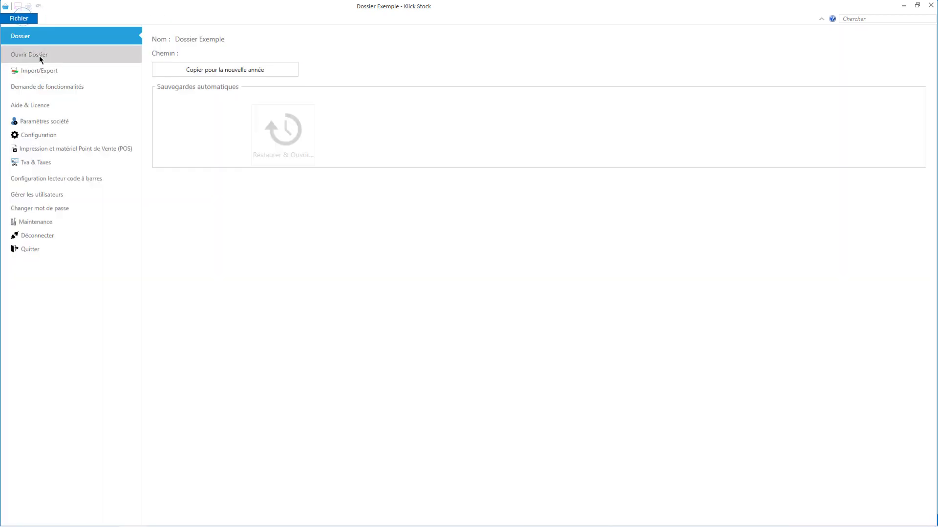
Create and open a new cloud folder named 'Activité 2023' under Créer un nouveau dossier.
left_click(39, 57)
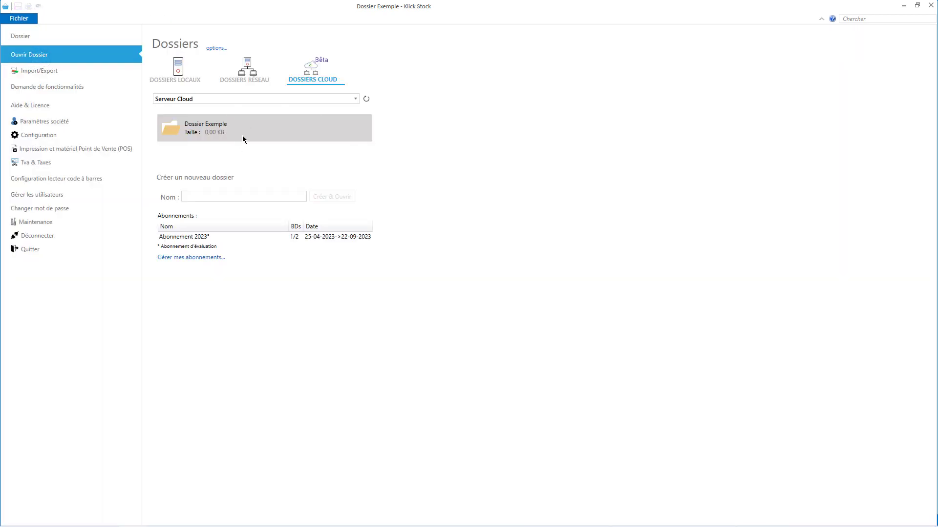
left_click(209, 197)
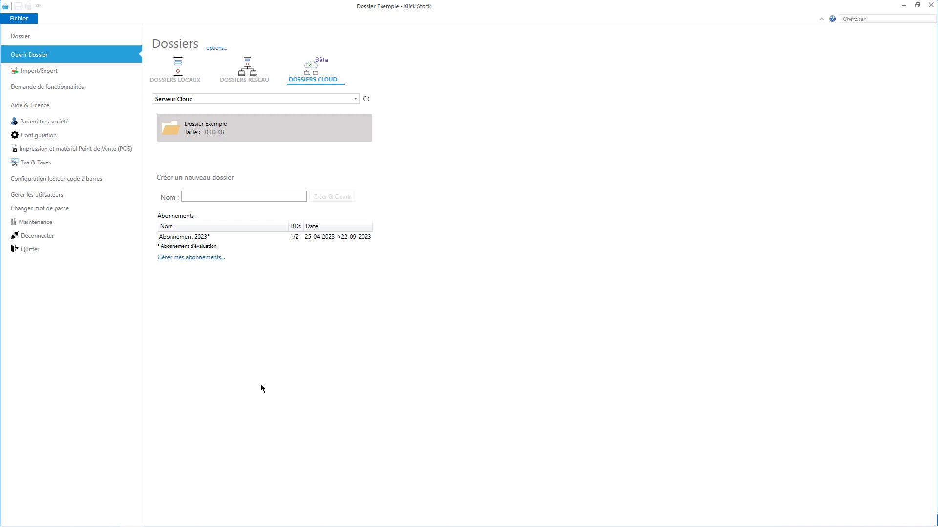
left_click(214, 196)
type("Activité 2023")
left_click(327, 196)
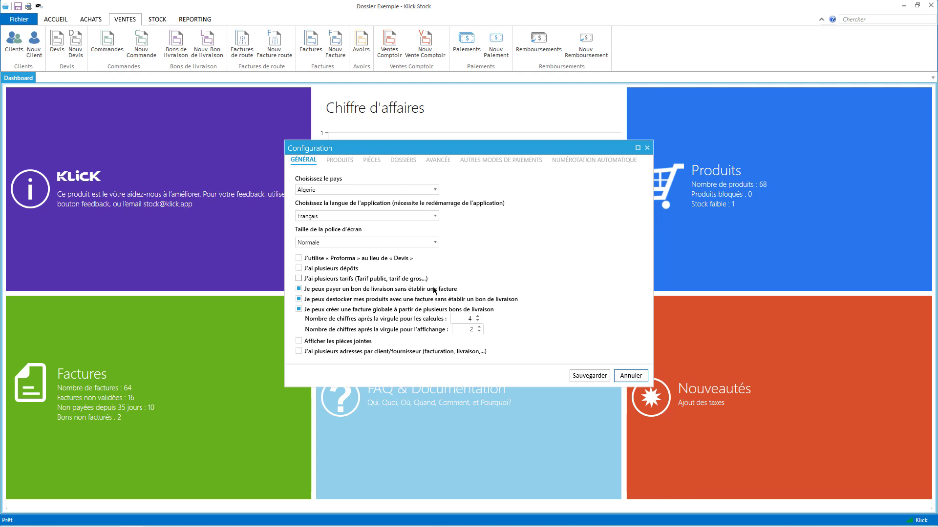
Save the default Général configuration (Algerie, Français), then open the Activité 2023 folder from the cloud list.
left_click(590, 376)
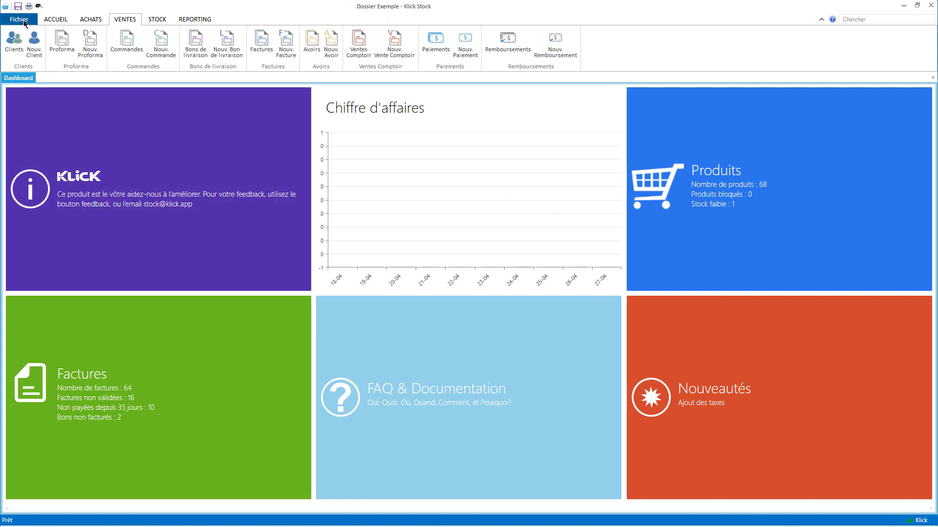
left_click(19, 19)
left_click(32, 57)
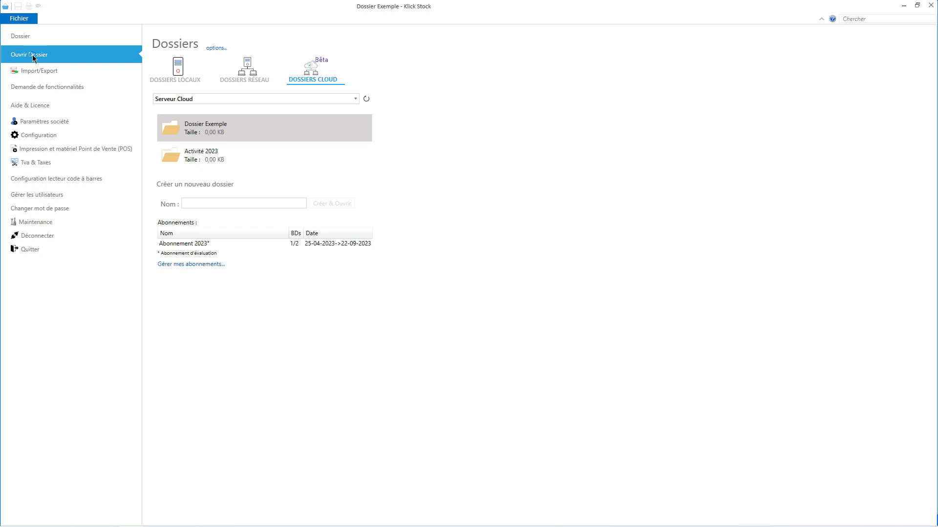
left_click(225, 155)
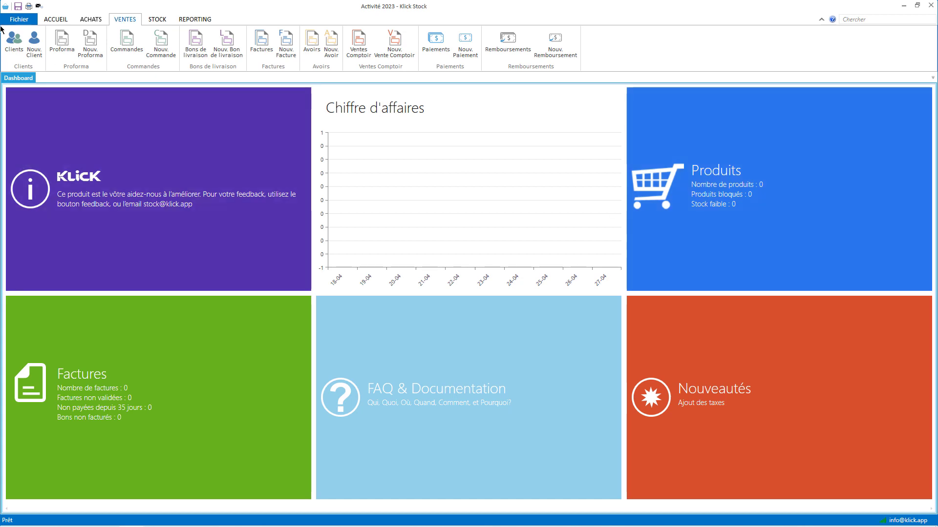
Open Gérer mes abonnements from the cloud folders page in Fichier > Ouvrir Dossier.
left_click(28, 20)
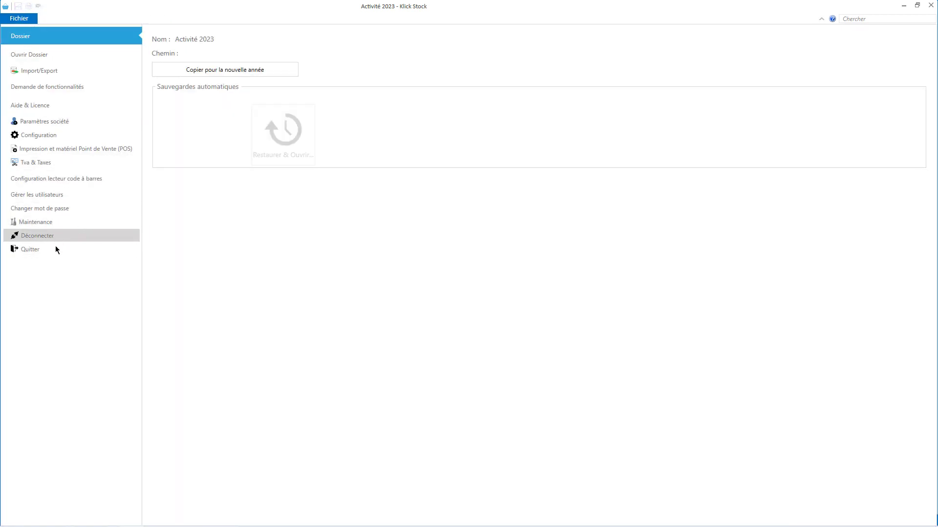
left_click(57, 55)
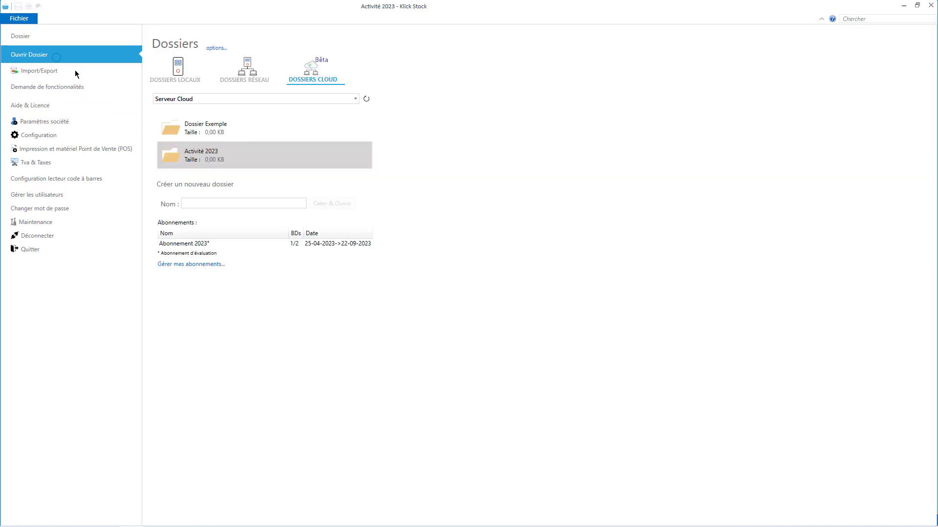
left_click(188, 265)
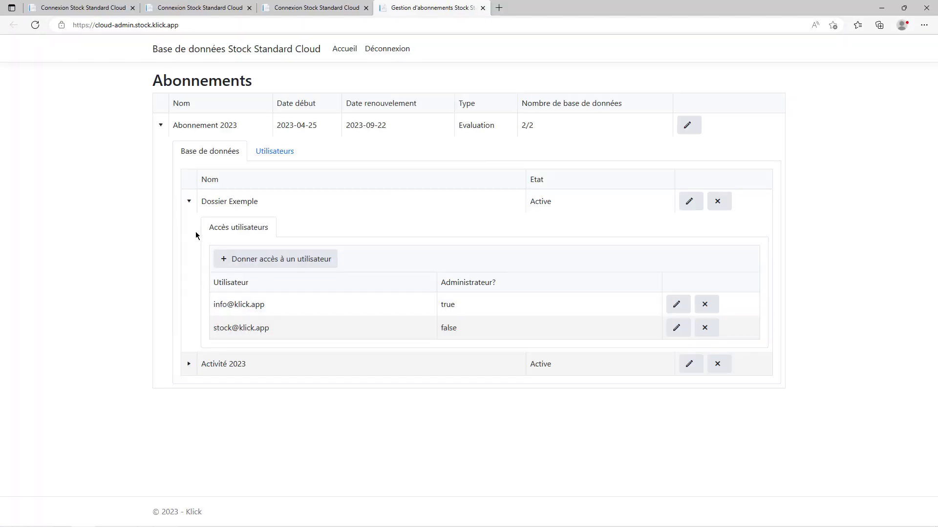
Collapse Dossier Exemple, check Activité 2023's user access and 2/2 database count, then return to Klick Stock.
left_click(190, 202)
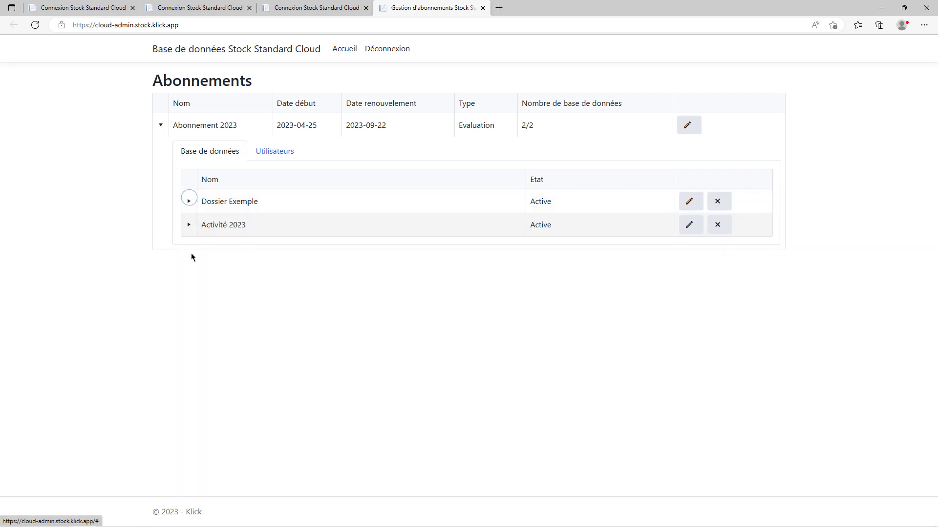
left_click(188, 225)
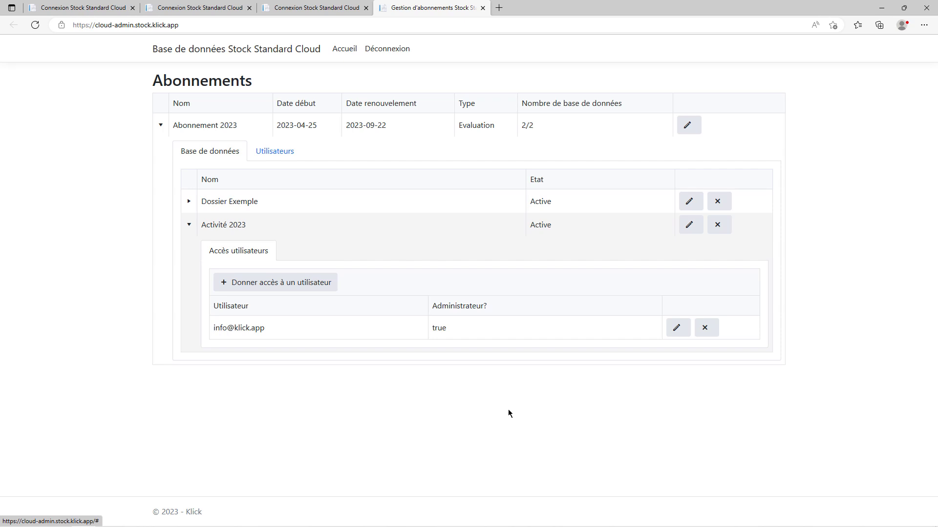
triple_click(545, 127)
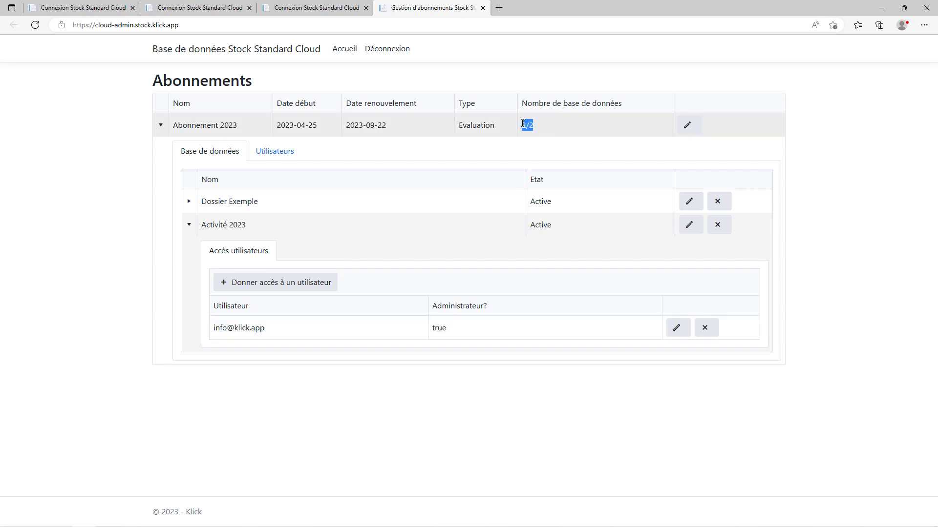
left_click_drag(522, 123, 545, 129)
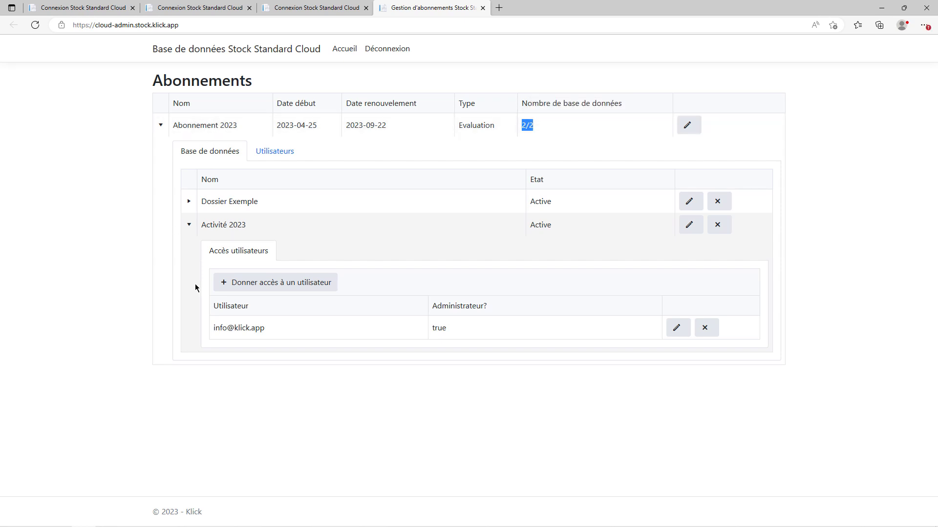
left_click(377, 444)
left_click(881, 9)
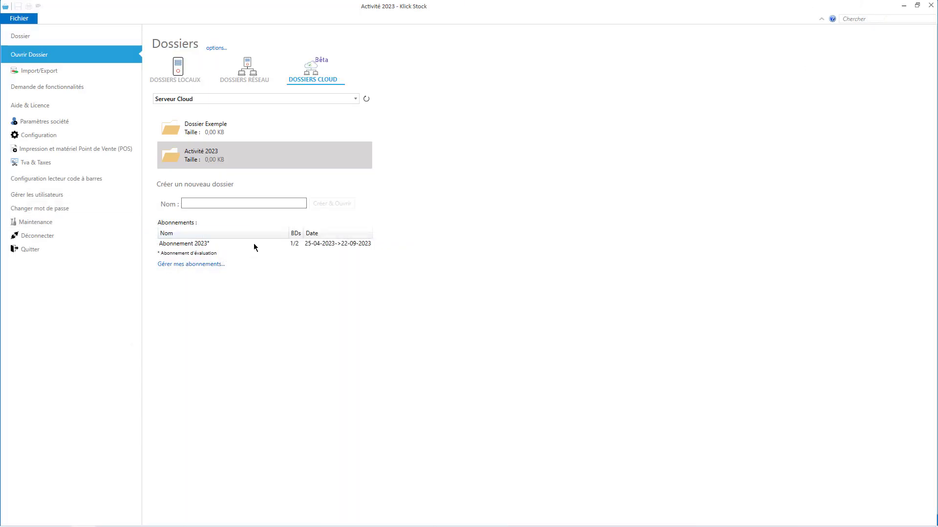